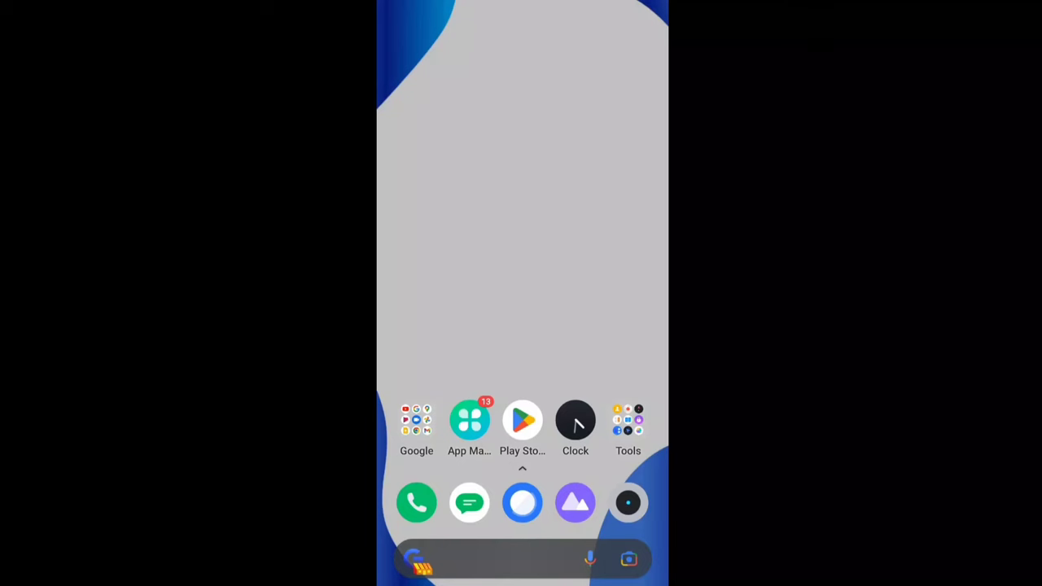
# Search the Play Store for "app backup and restore" and install Apps Backup and Restore by touchfield
pyautogui.click(522, 419)
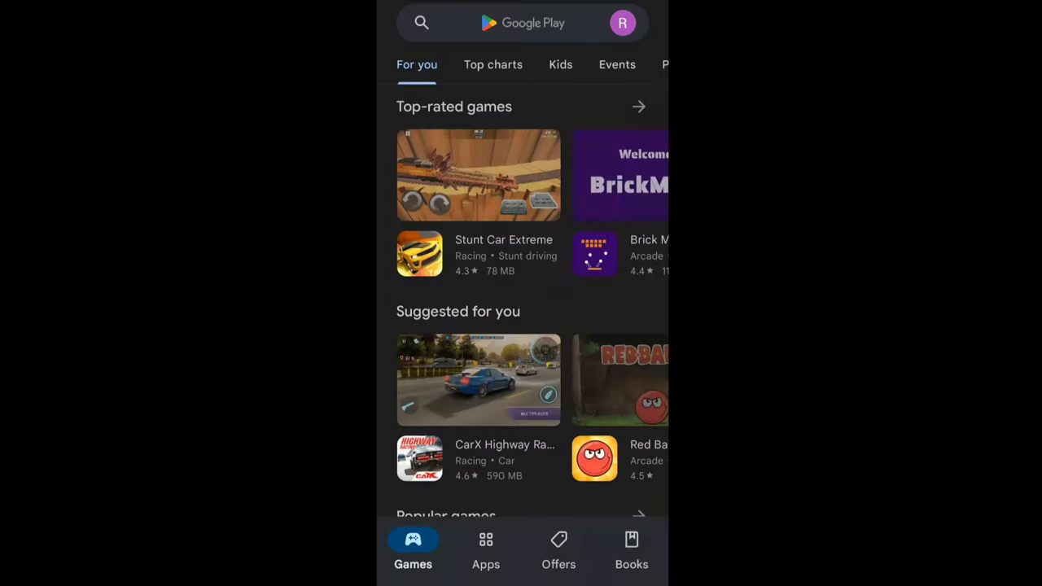
pyautogui.click(420, 21)
pyautogui.write('app back')
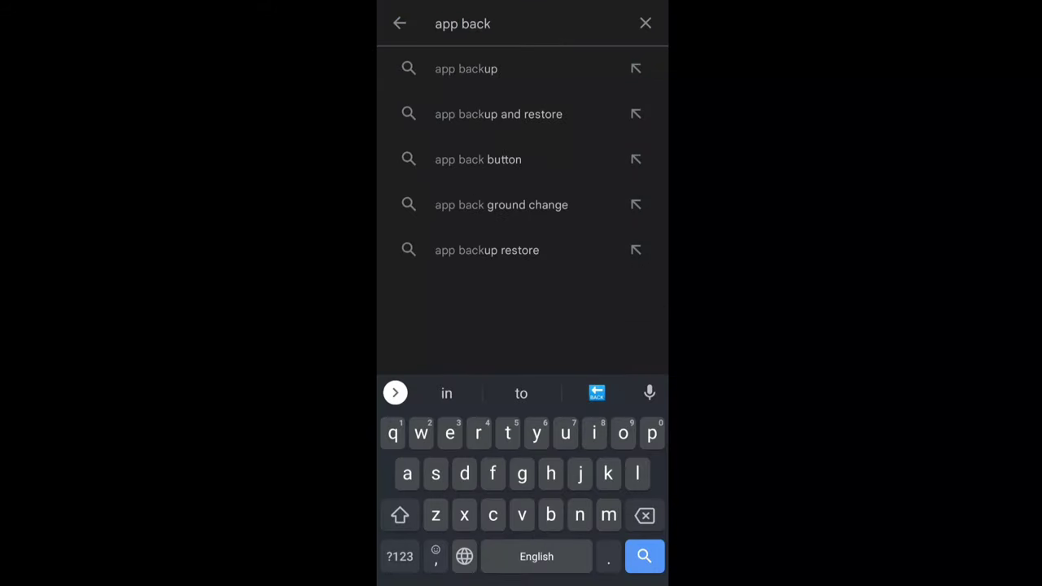
pyautogui.click(498, 112)
pyautogui.click(524, 116)
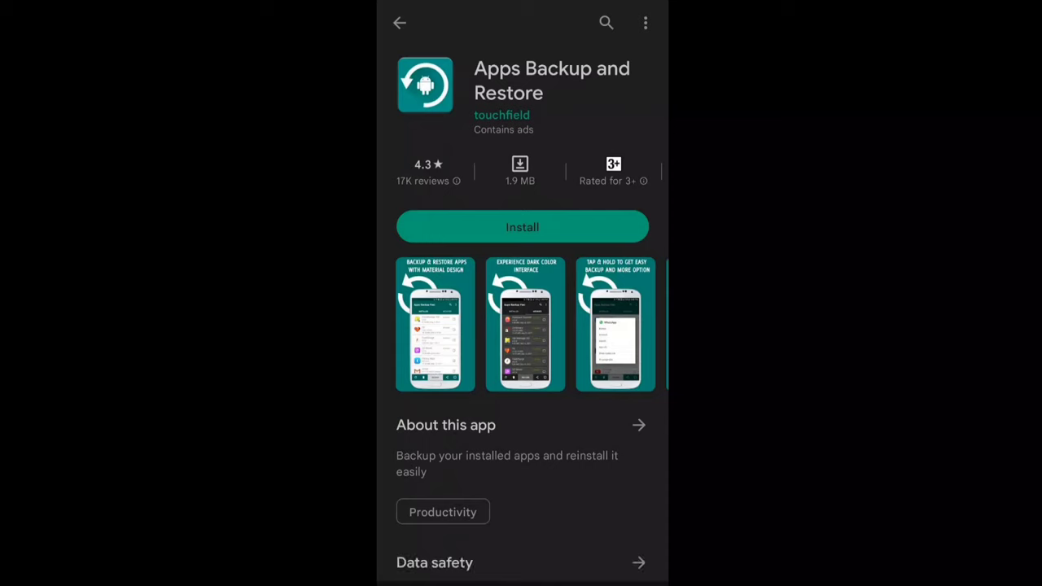
pyautogui.click(522, 228)
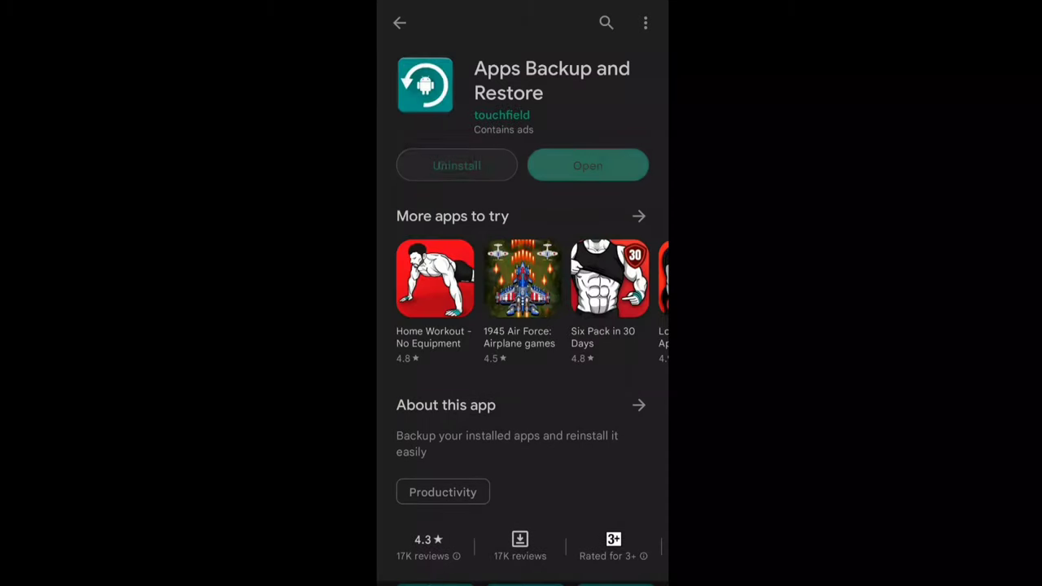
# Open Apps Backup and Restore, accept the welcome notice, search the installed apps for "free" and back up Free Fire MAX
pyautogui.click(588, 165)
pyautogui.click(521, 318)
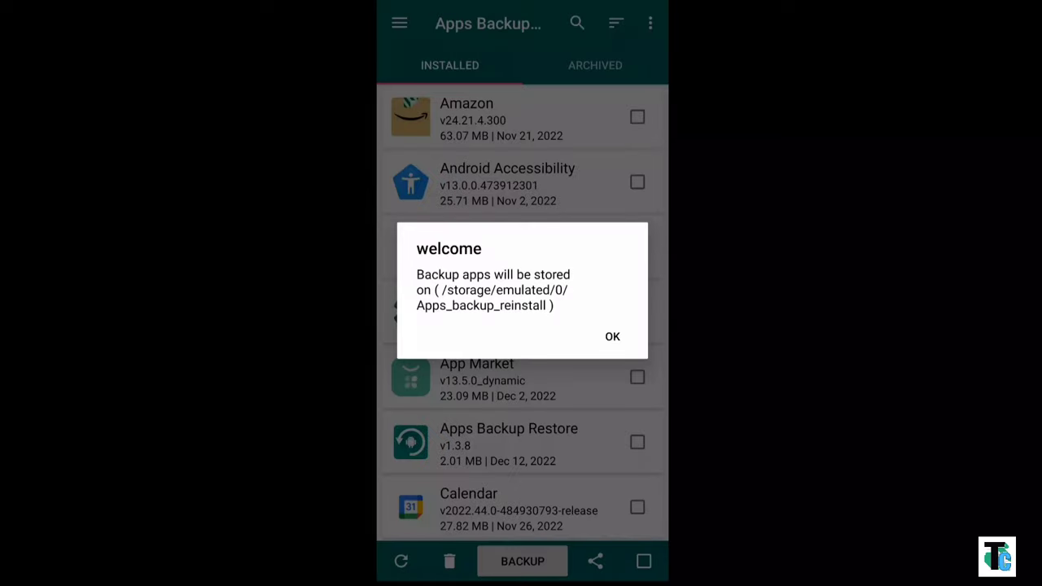
pyautogui.click(612, 335)
pyautogui.click(577, 23)
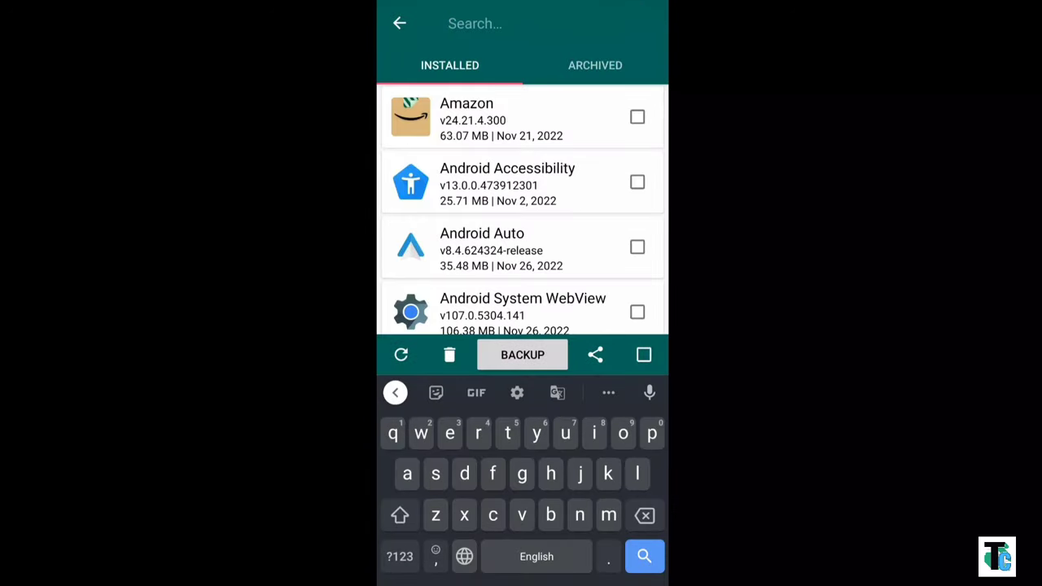
pyautogui.write('free')
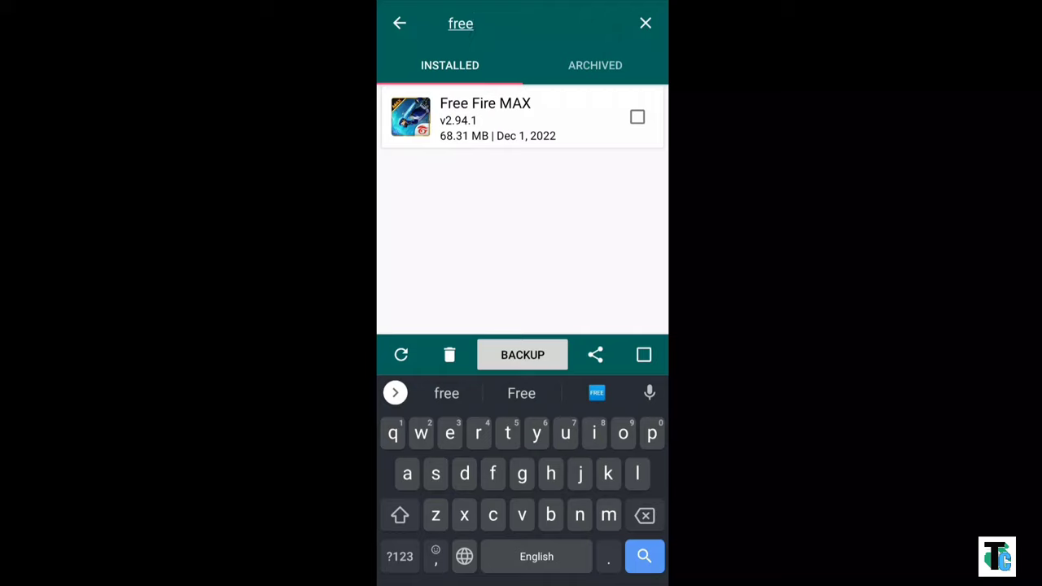
pyautogui.click(637, 117)
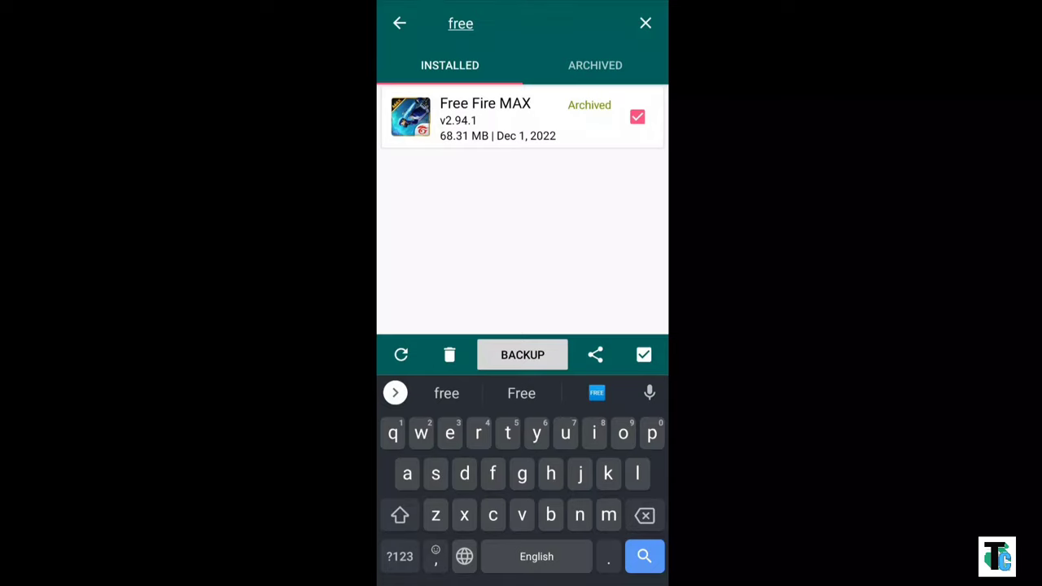
pyautogui.press('super')
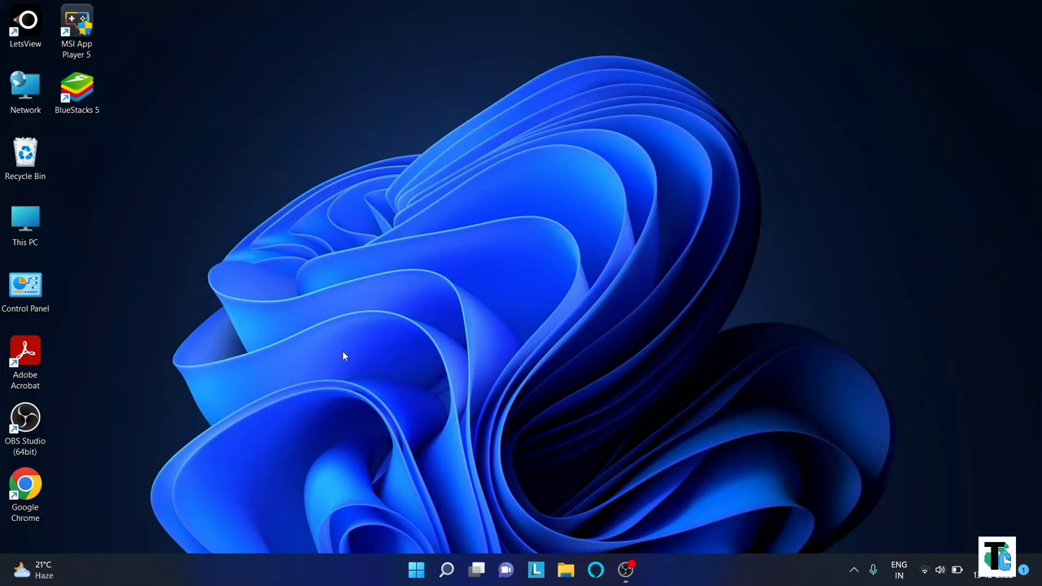
# Create a new folder named FF on the Windows desktop
pyautogui.rightClick(118, 166)
pyautogui.moveTo(152, 274)
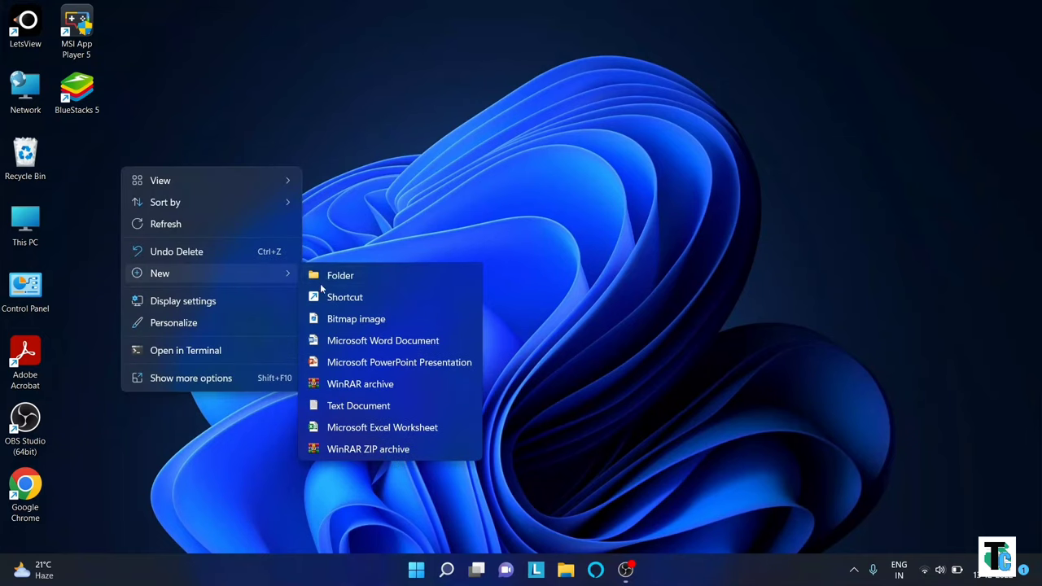
pyautogui.click(303, 276)
pyautogui.write('FF')
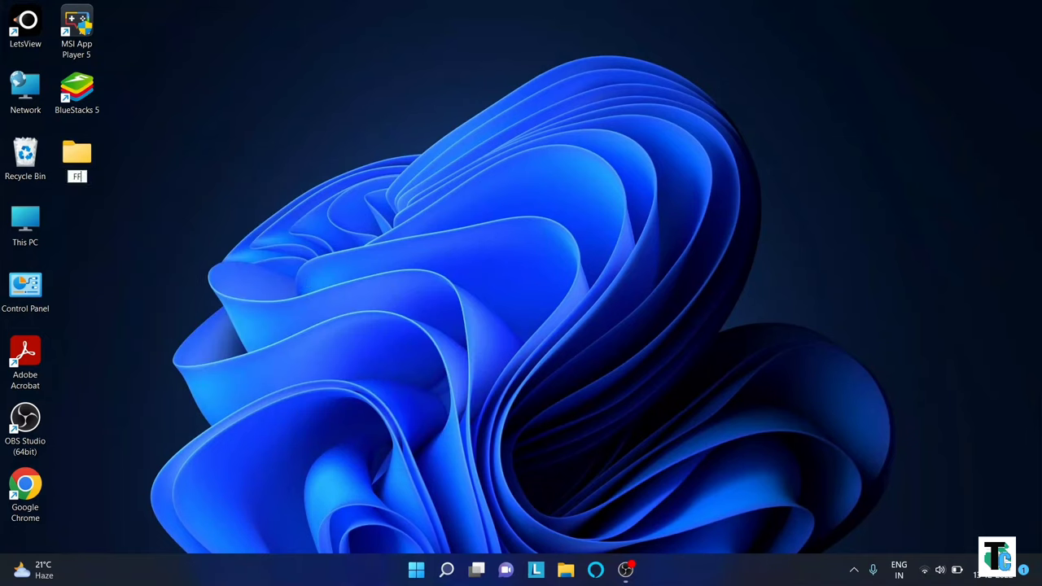
pyautogui.press('Return')
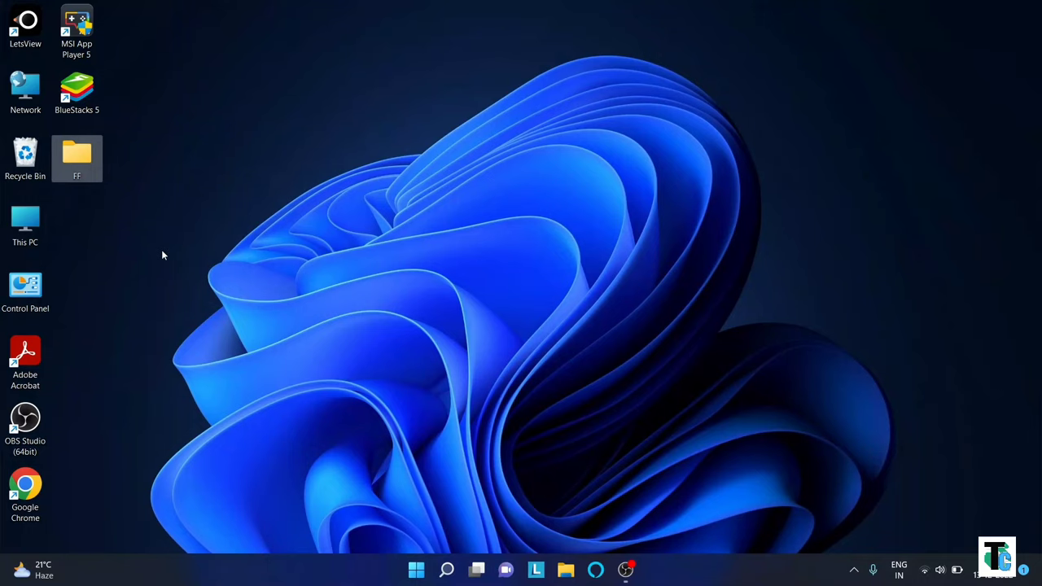
# Move the Free Fire MAX APK from Apps_backup_reinstall in the realme 6's internal shared storage into the desktop FF folder
pyautogui.doubleClick(30, 218)
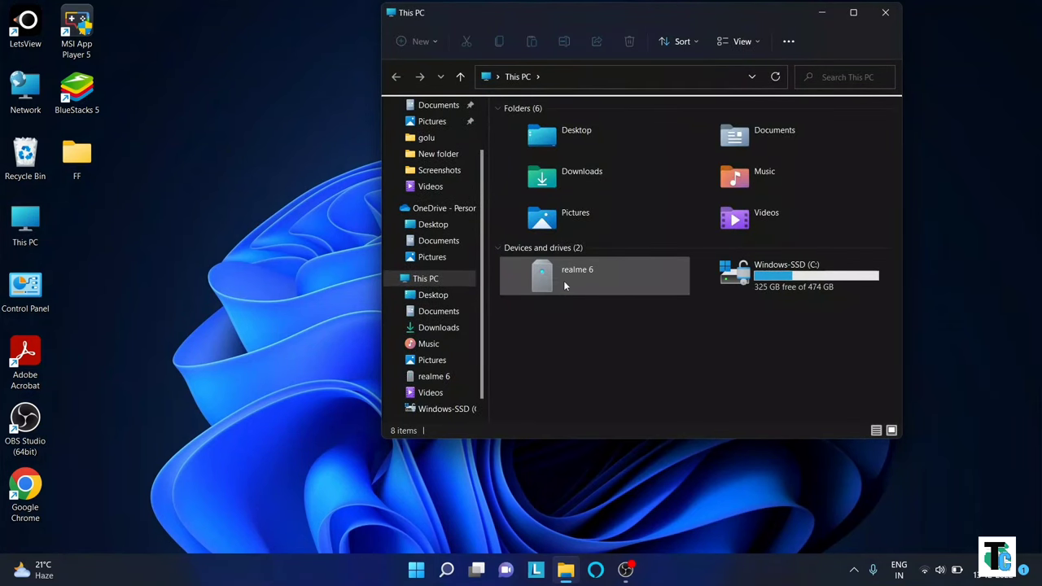
pyautogui.click(578, 289)
pyautogui.doubleClick(579, 289)
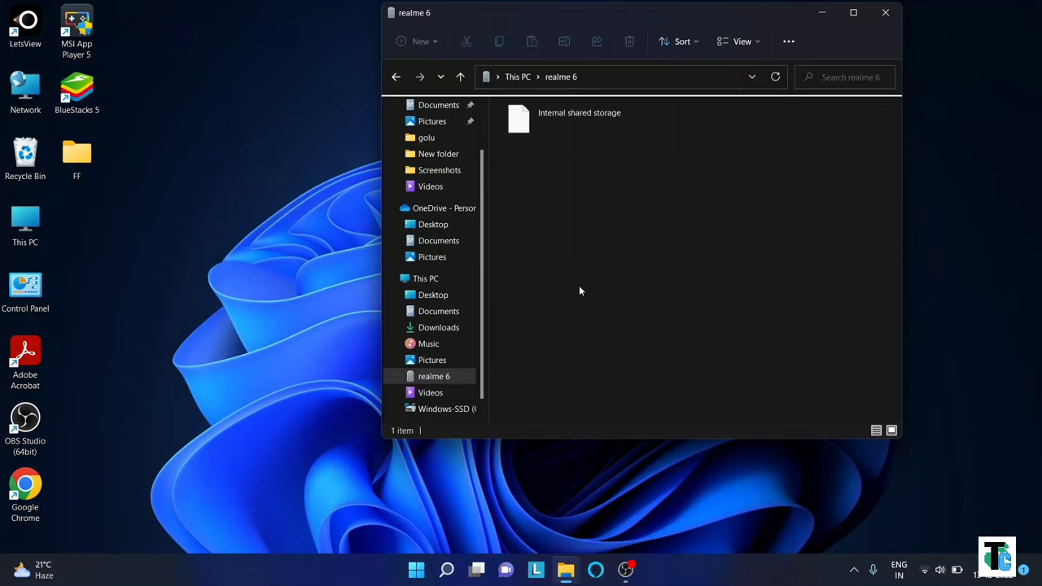
pyautogui.doubleClick(632, 130)
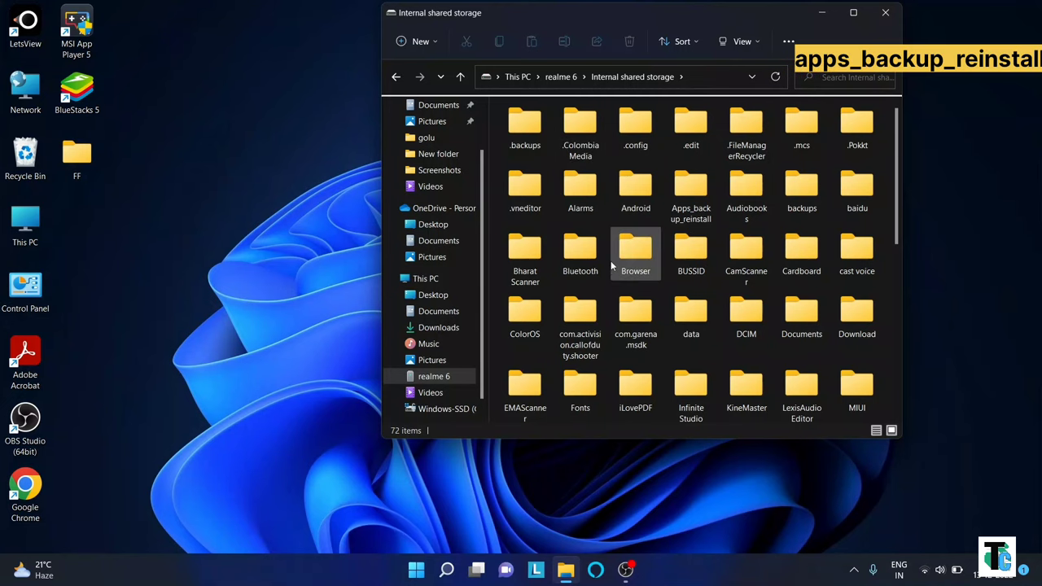
pyautogui.doubleClick(690, 192)
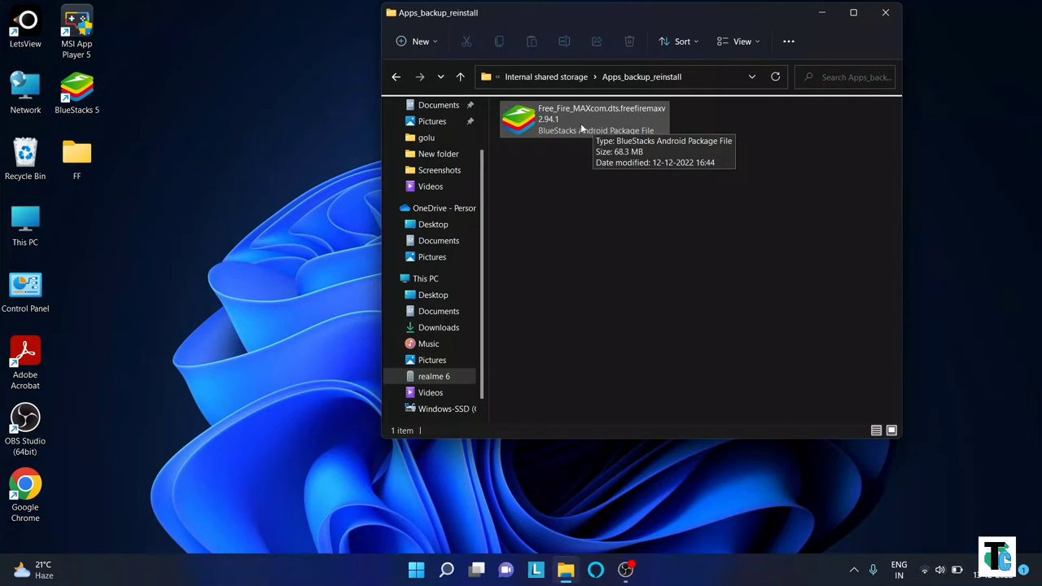
pyautogui.rightClick(581, 125)
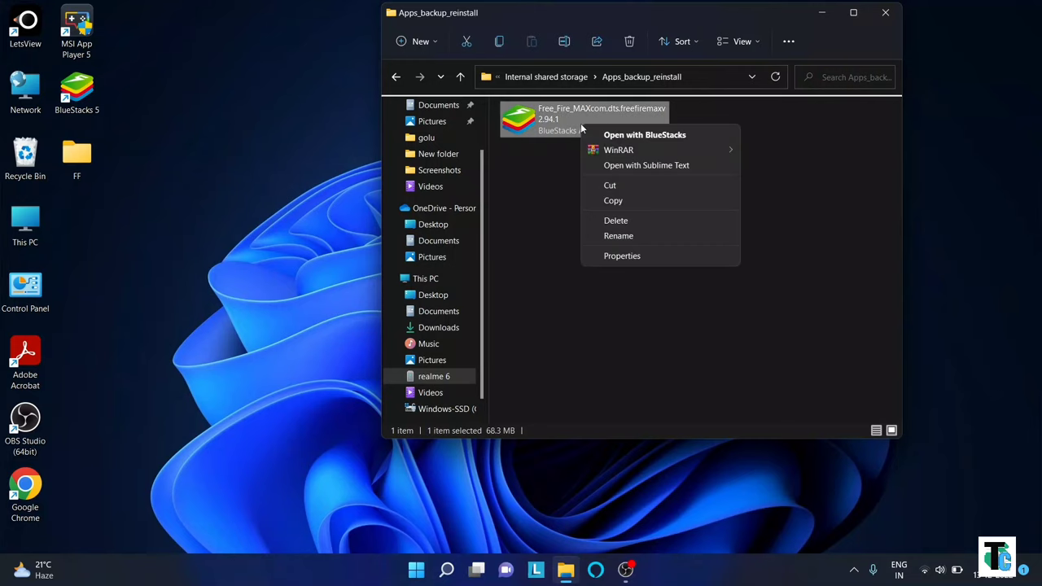
pyautogui.click(607, 187)
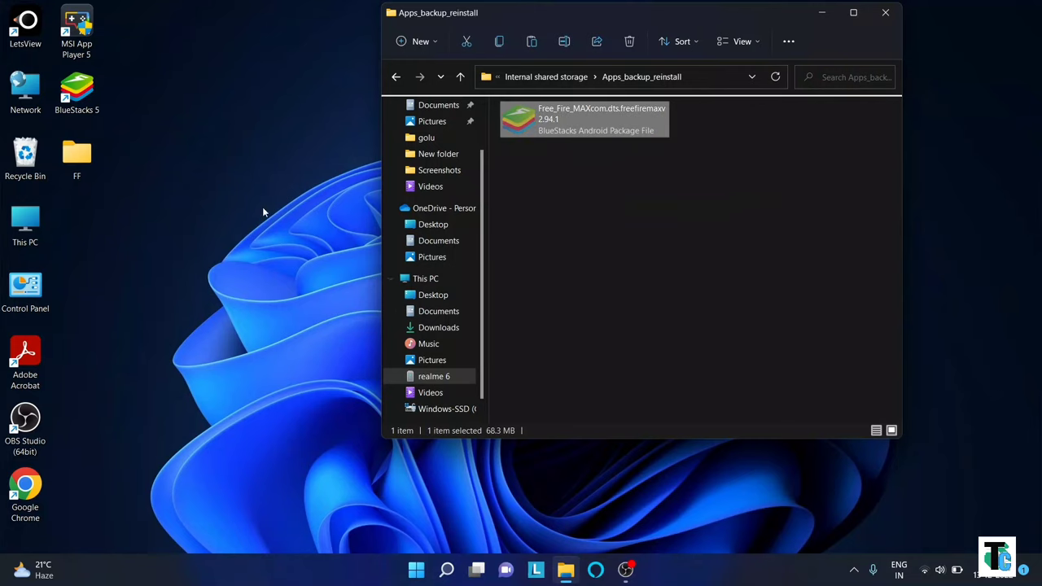
pyautogui.doubleClick(96, 154)
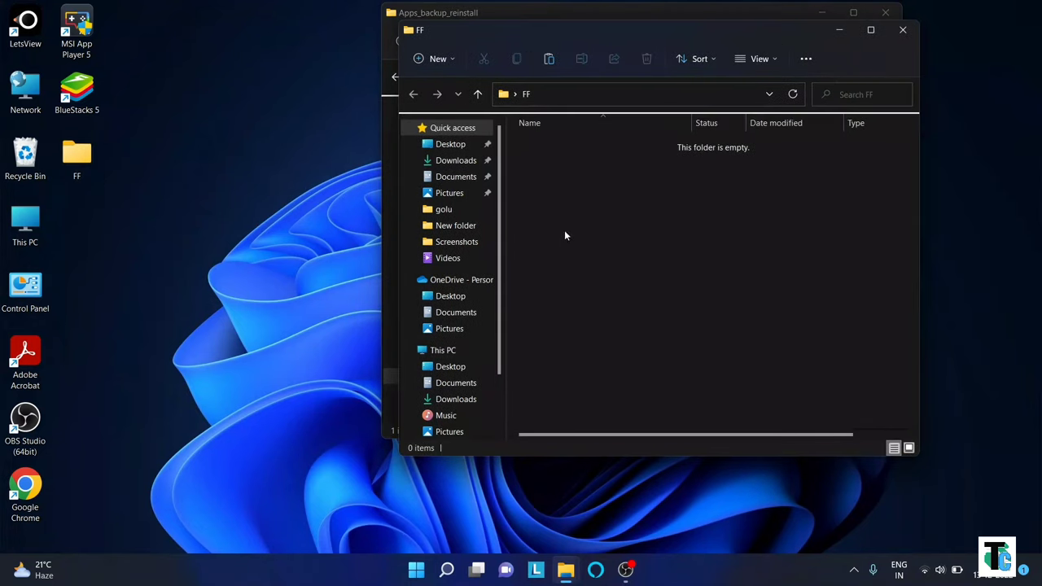
pyautogui.rightClick(584, 192)
pyautogui.click(598, 209)
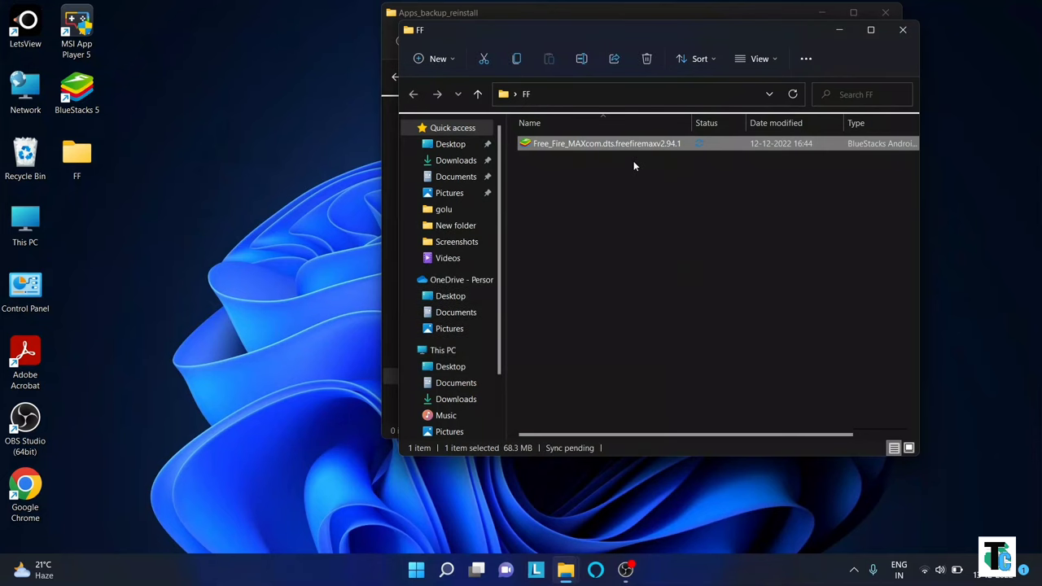
# Copy the com.dts.freefiremax folder from the phone's Android > obb folder into the desktop FF folder
pyautogui.moveTo(672, 35); pyautogui.dragTo(314, 123)
pyautogui.click(668, 15)
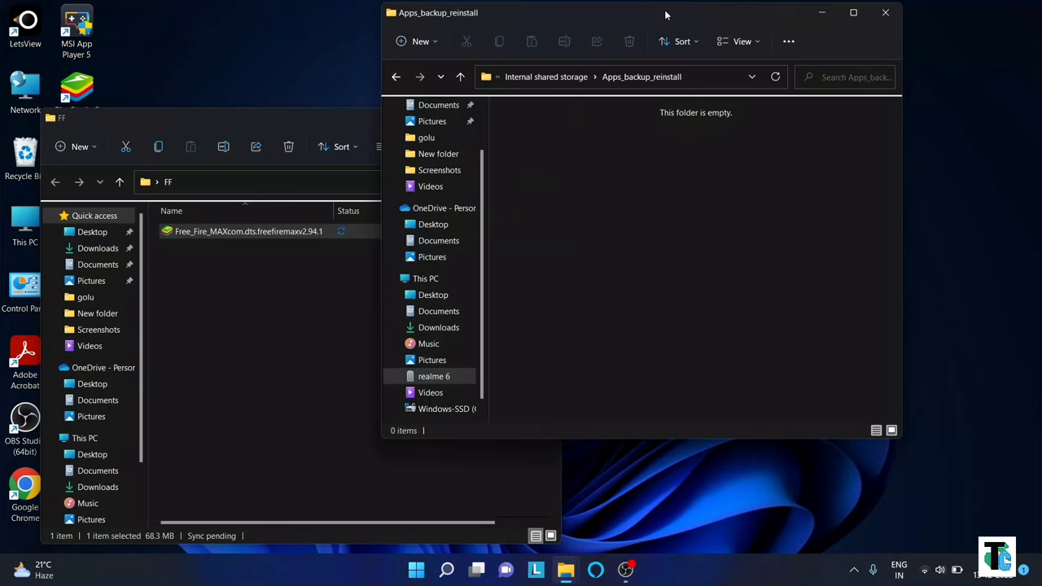
pyautogui.click(395, 77)
pyautogui.doubleClick(639, 188)
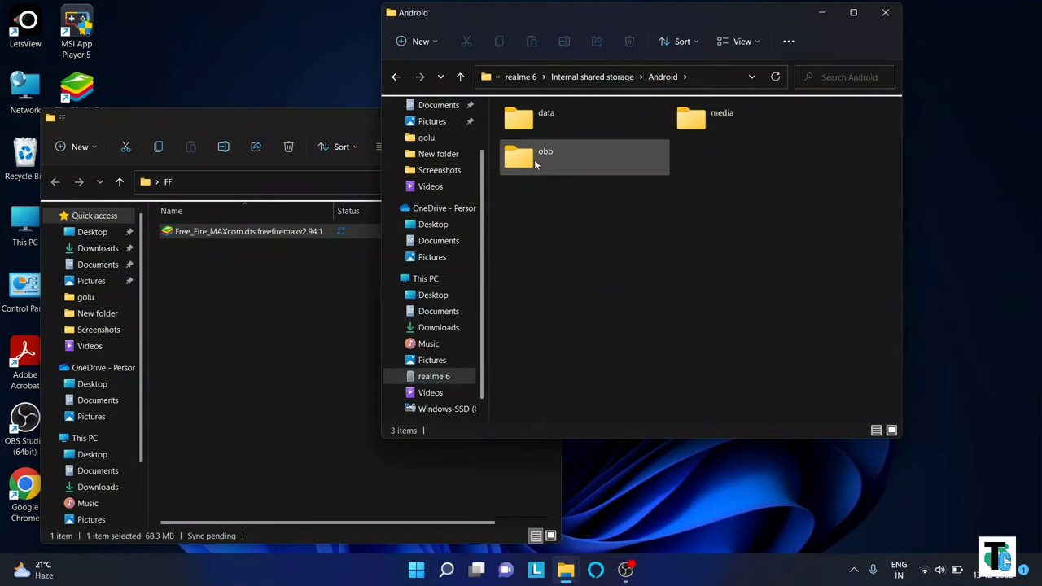
pyautogui.doubleClick(563, 159)
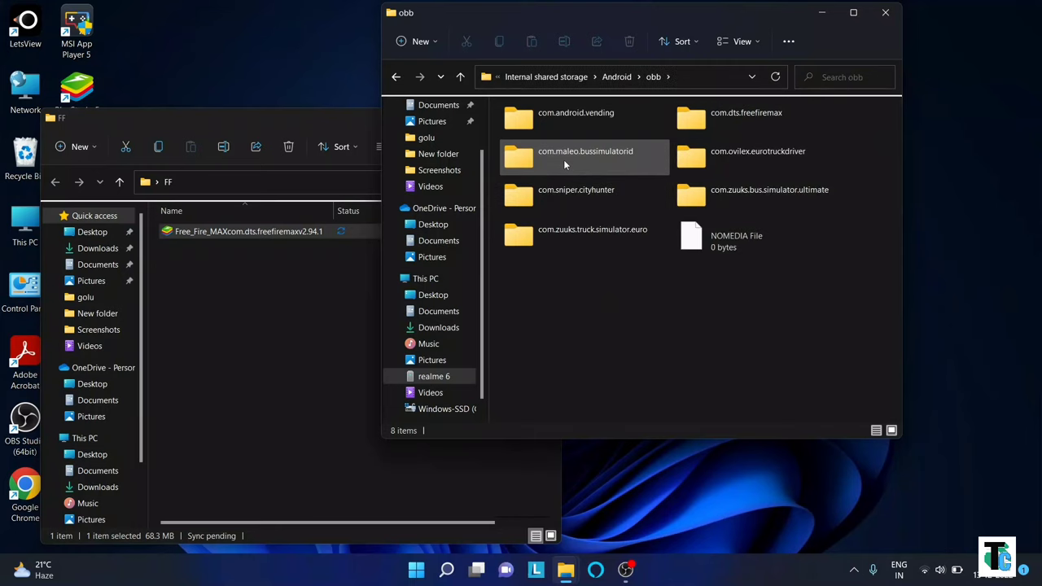
pyautogui.rightClick(735, 119)
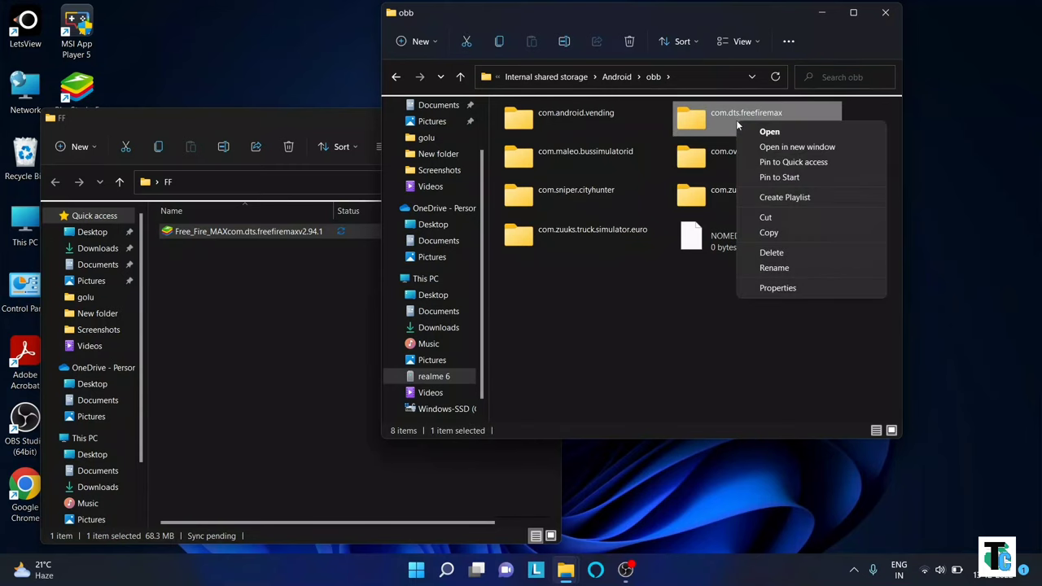
pyautogui.click(766, 233)
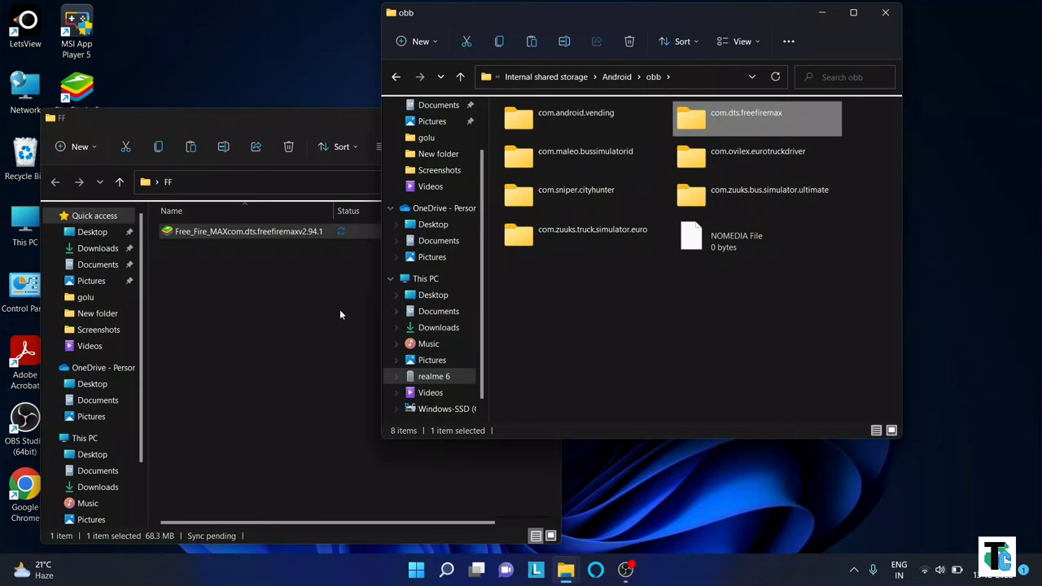
pyautogui.rightClick(213, 267)
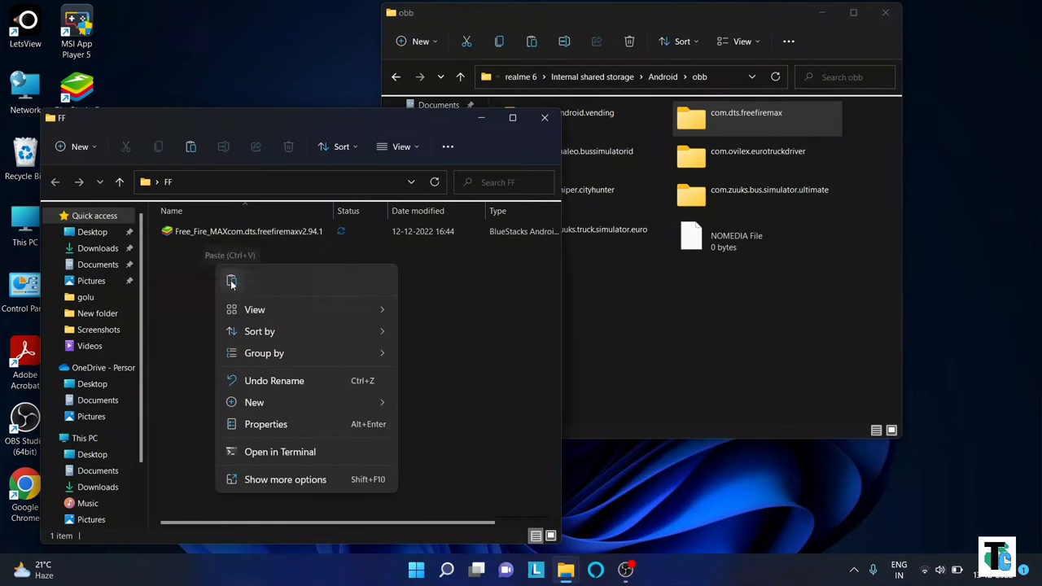
pyautogui.click(231, 282)
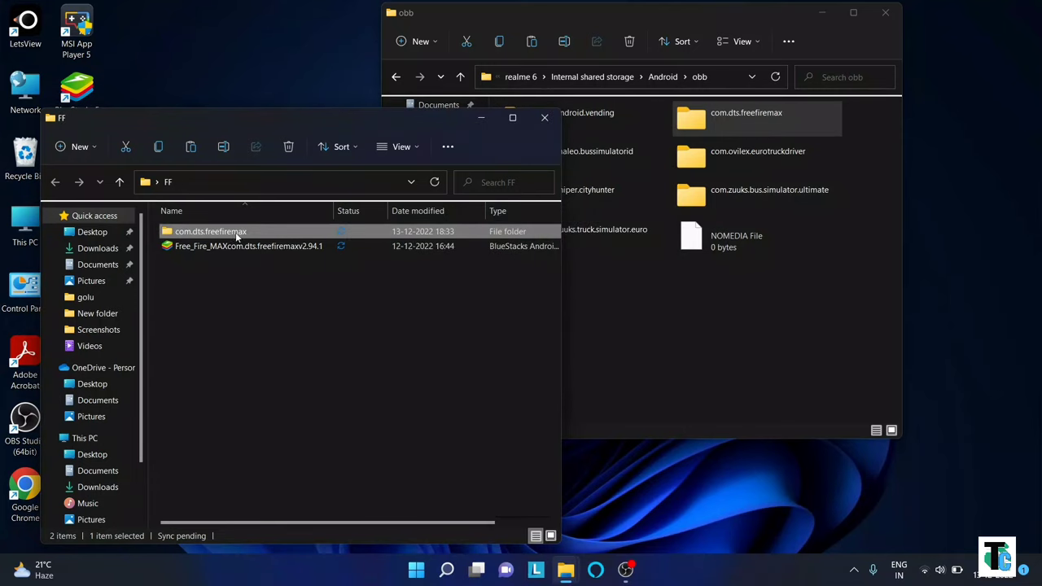
# Close both folder windows, launch BlueStacks 5, and enlarge and reposition its window
pyautogui.click(886, 13)
pyautogui.moveTo(405, 120); pyautogui.dragTo(601, 139)
pyautogui.click(673, 137)
pyautogui.doubleClick(76, 89)
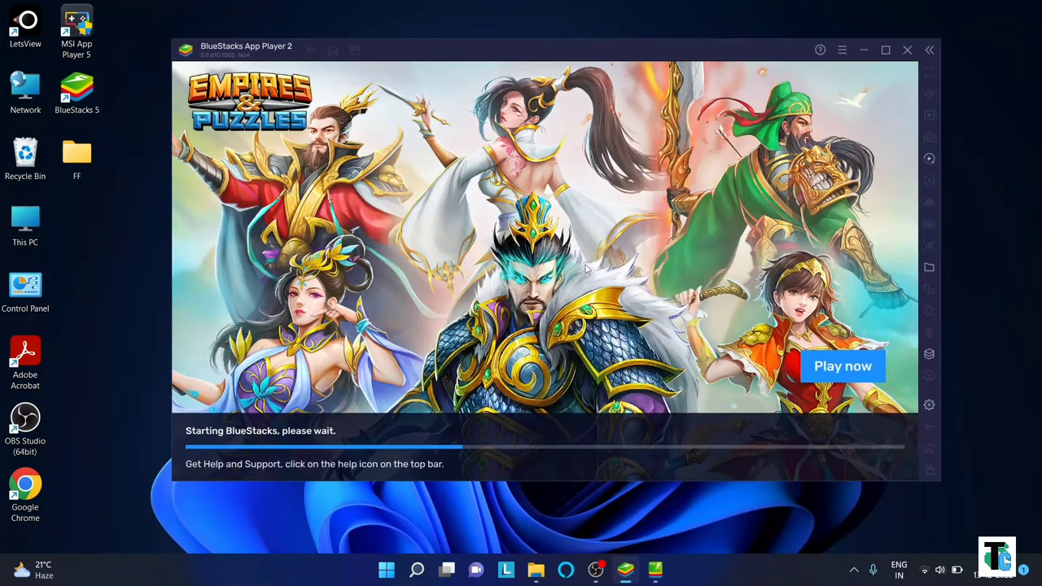
pyautogui.moveTo(939, 32); pyautogui.dragTo(981, 15)
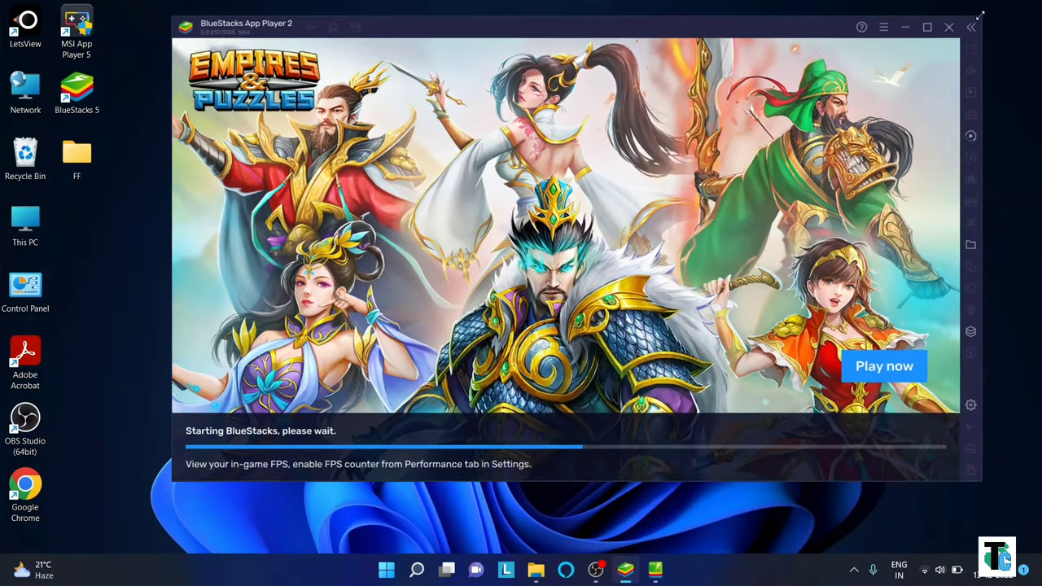
pyautogui.moveTo(648, 24); pyautogui.dragTo(644, 57)
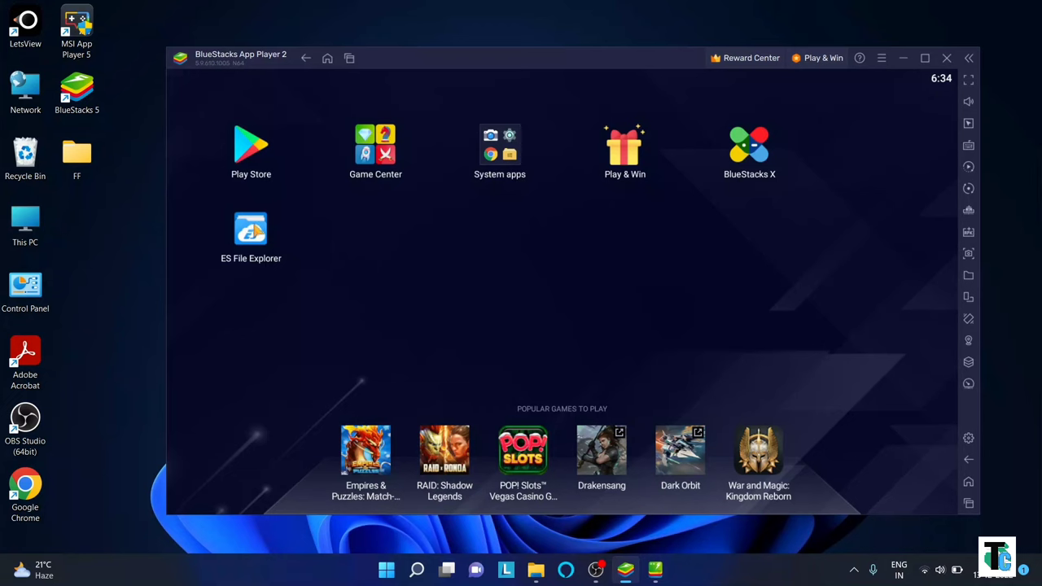
# Install the Free_Fire_MAXcom.dts.freefiremaxv2.94.1 package from the FF folder in BlueStacks and put the folder window away
pyautogui.doubleClick(77, 155)
pyautogui.moveTo(354, 133); pyautogui.dragTo(167, 111)
pyautogui.moveTo(212, 237); pyautogui.dragTo(761, 254)
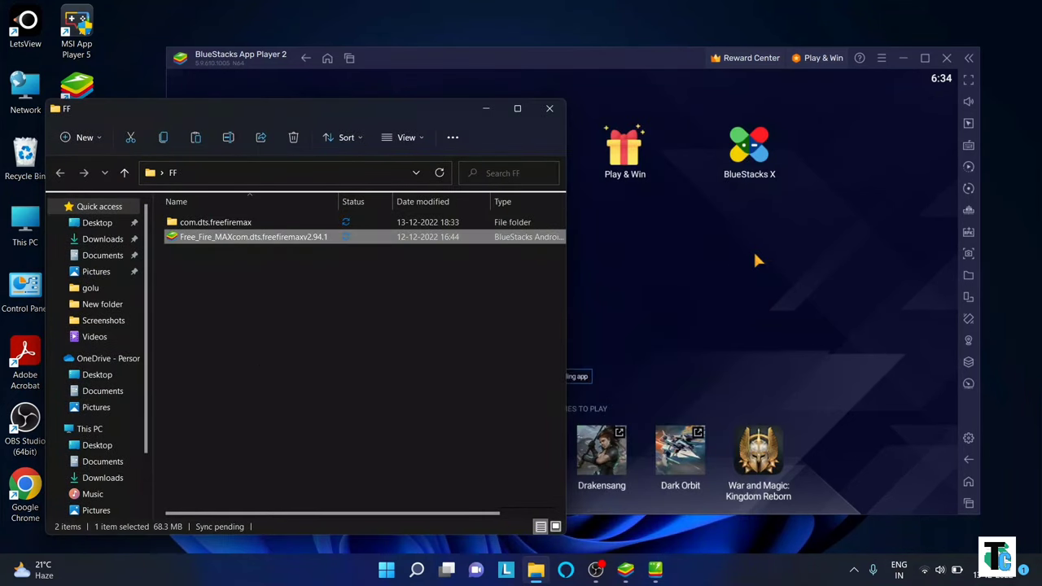
pyautogui.click(477, 111)
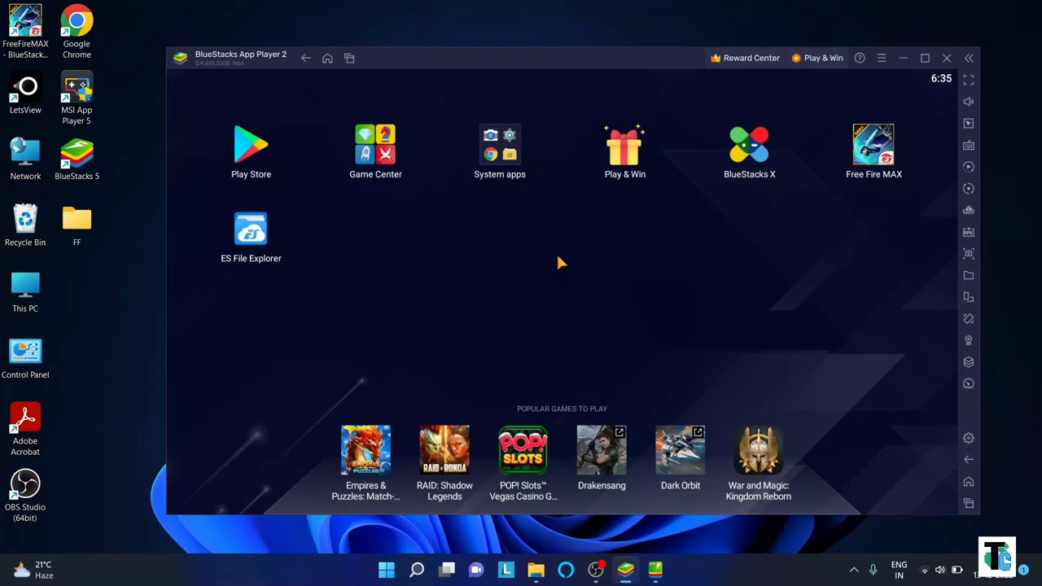
# Minimize BlueStacks, open This PC in File Explorer, and turn on the display of hidden items
pyautogui.click(903, 60)
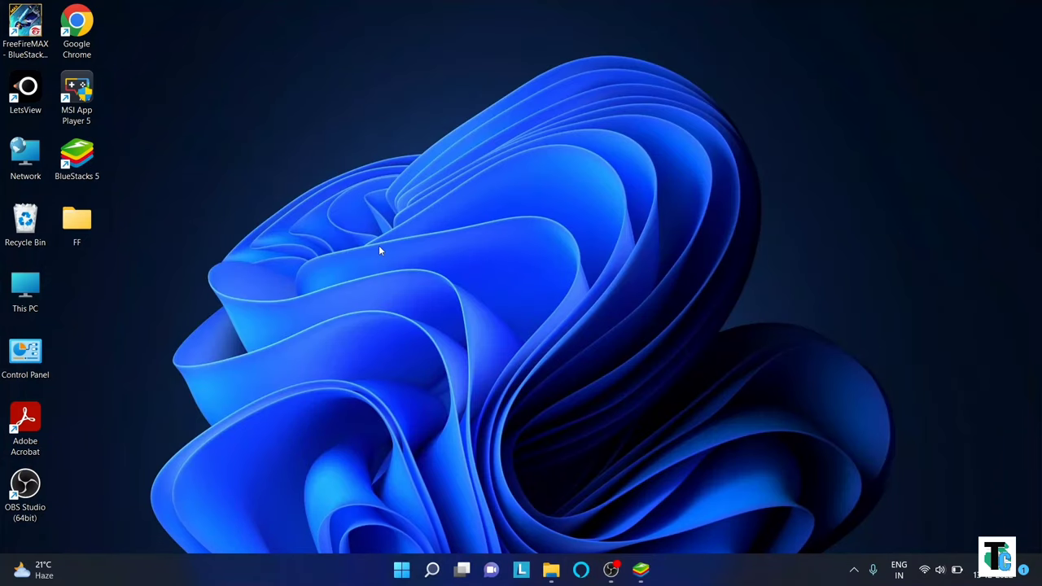
pyautogui.doubleClick(40, 283)
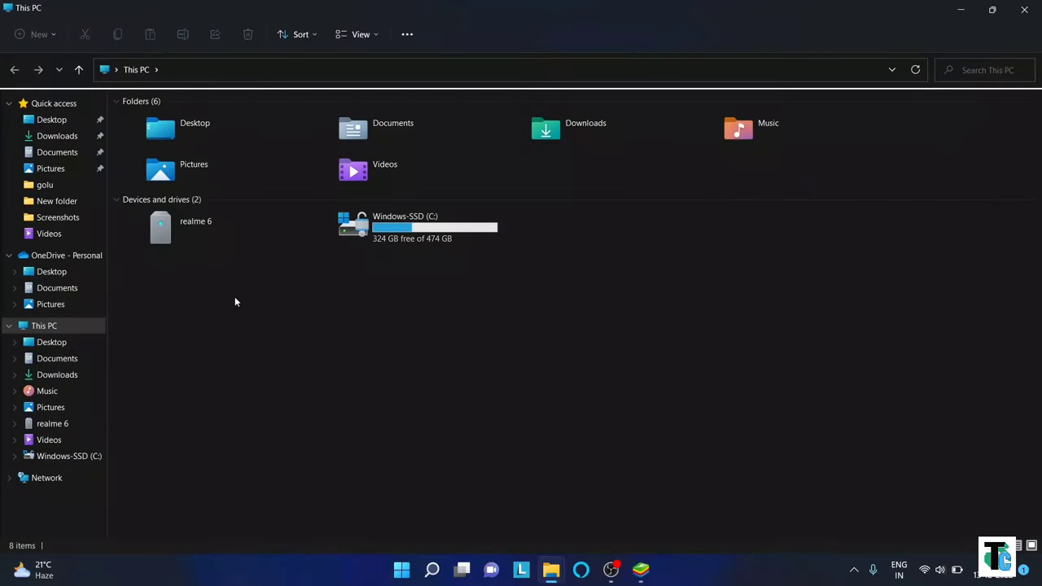
pyautogui.click(355, 35)
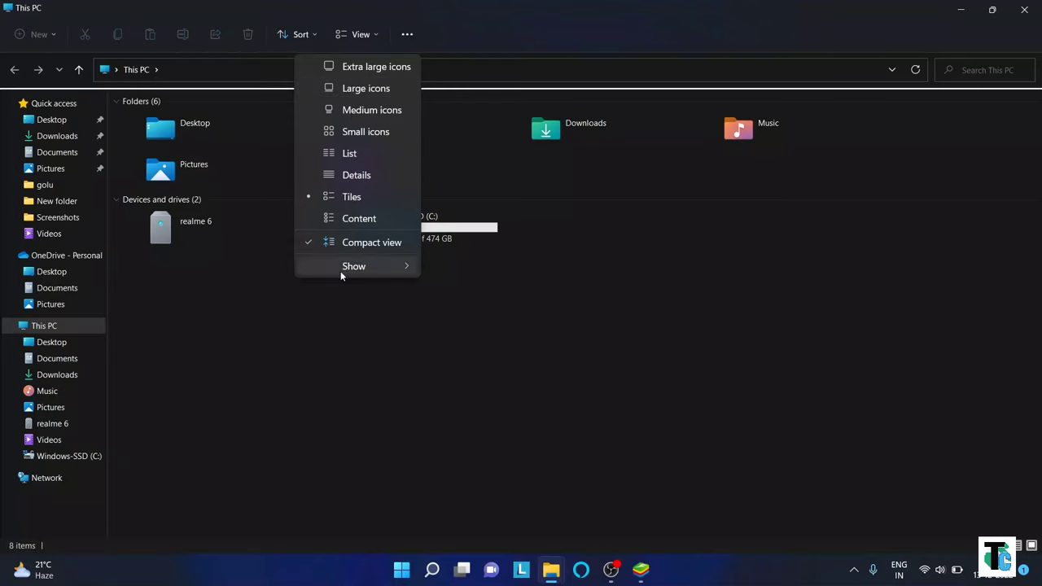
pyautogui.moveTo(338, 269)
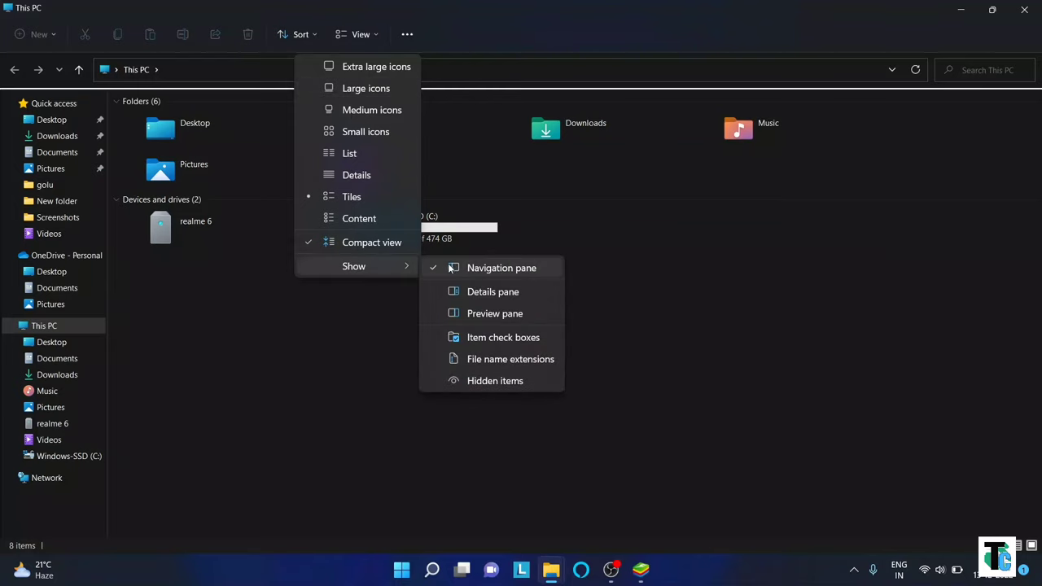
pyautogui.click(452, 382)
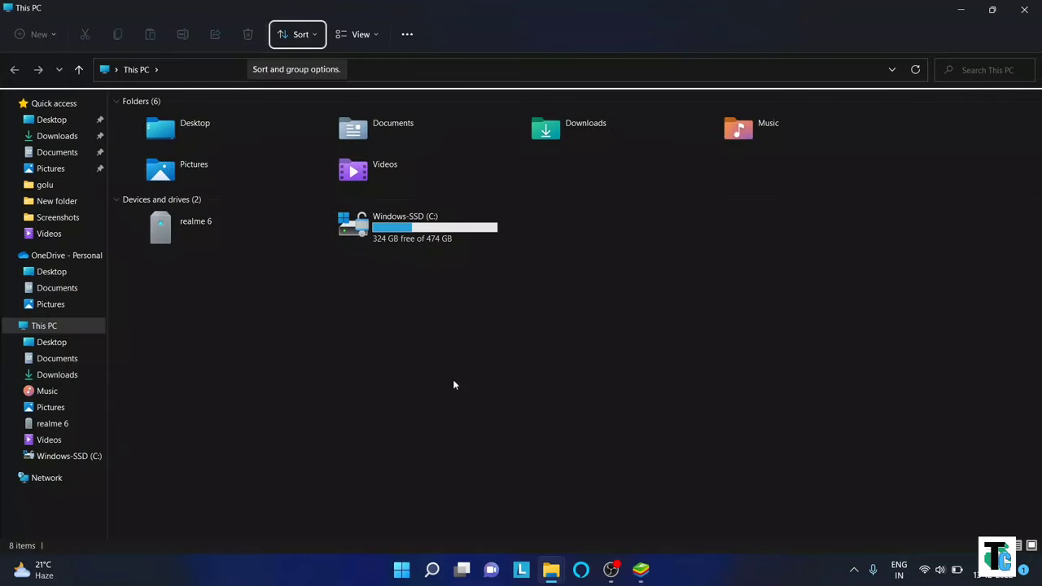
# Go to the SharedFolder directory on Windows-SSD (C:) under ProgramData > BlueStacks_nxt > Engine > UserData
pyautogui.doubleClick(395, 229)
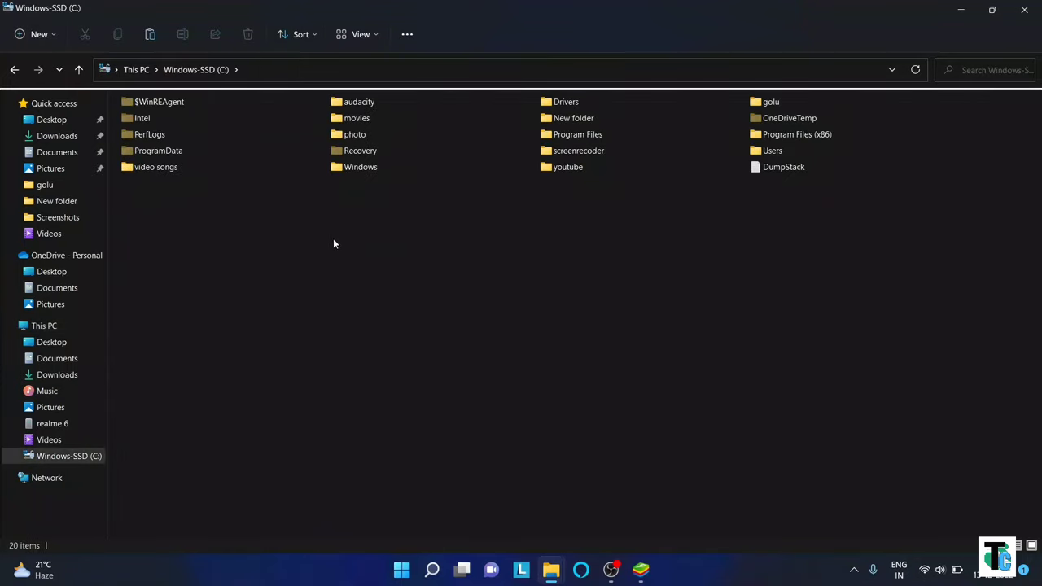
pyautogui.doubleClick(195, 151)
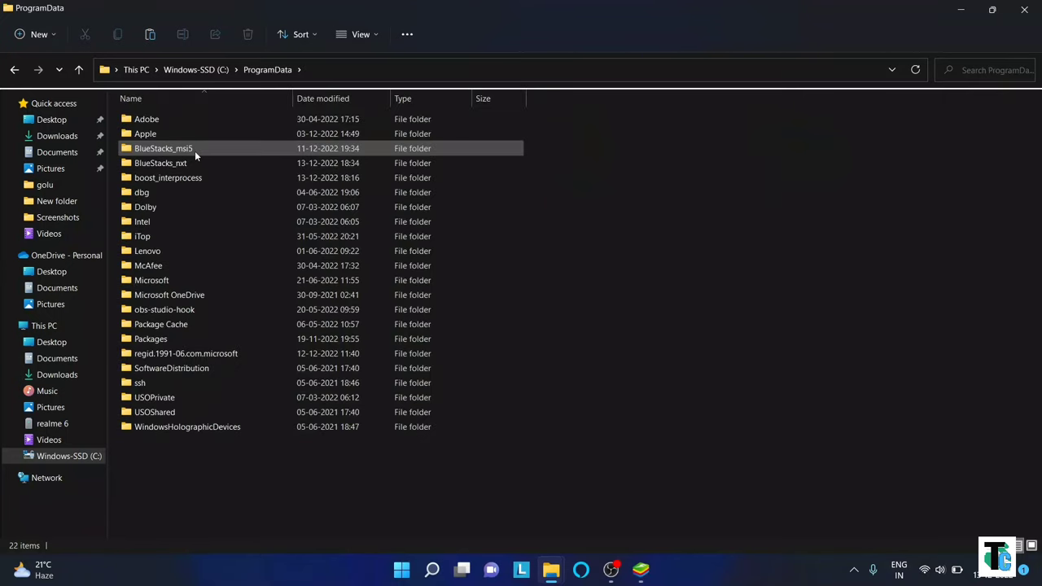
pyautogui.moveTo(157, 168)
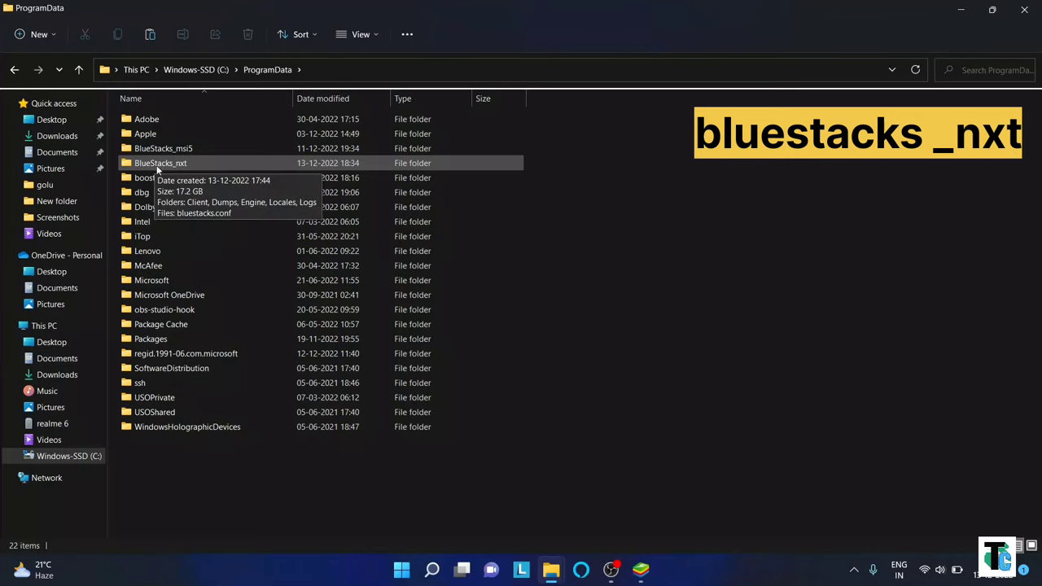
pyautogui.doubleClick(209, 164)
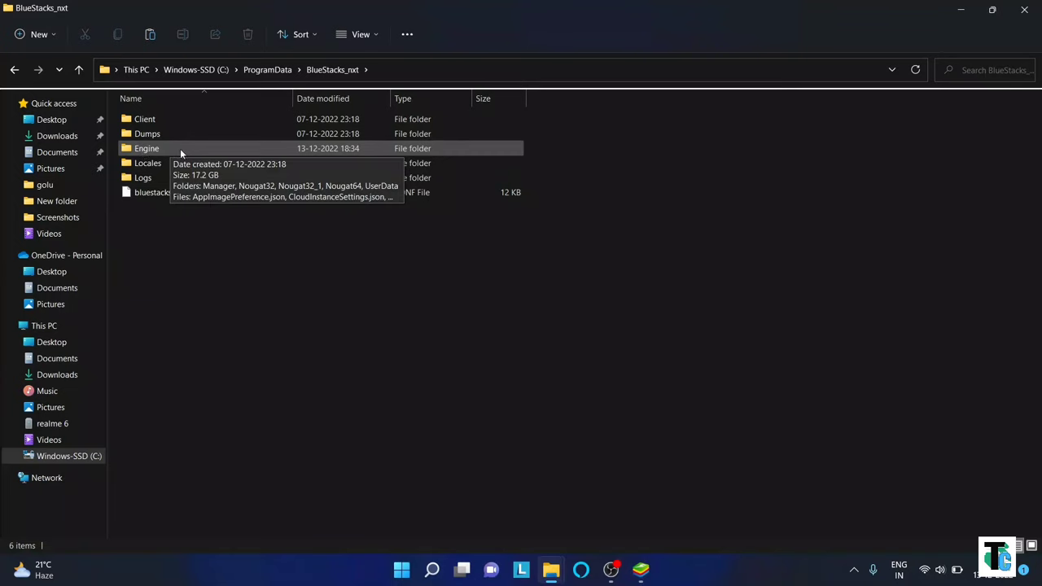
pyautogui.doubleClick(183, 148)
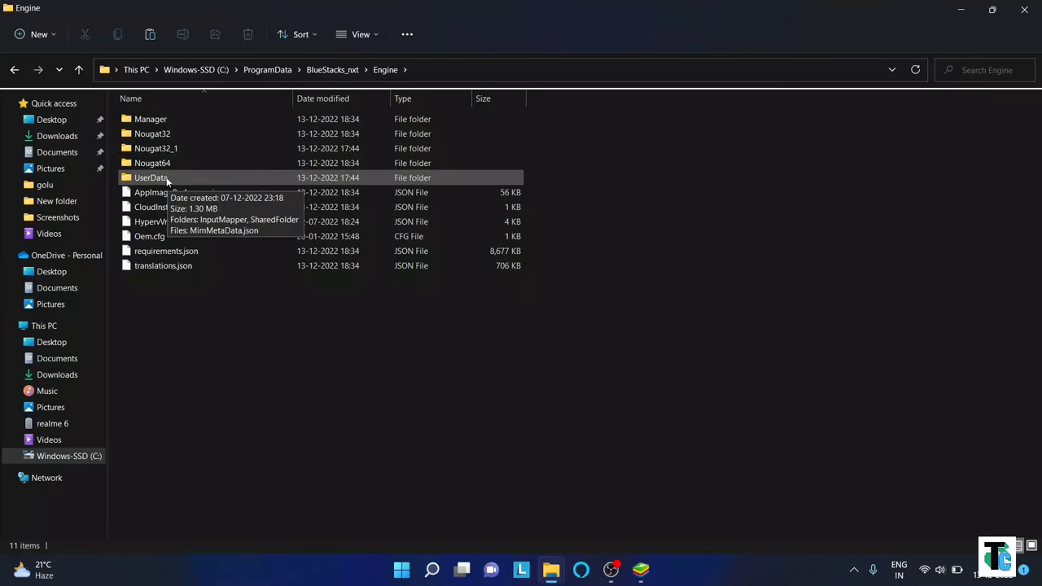
pyautogui.doubleClick(189, 177)
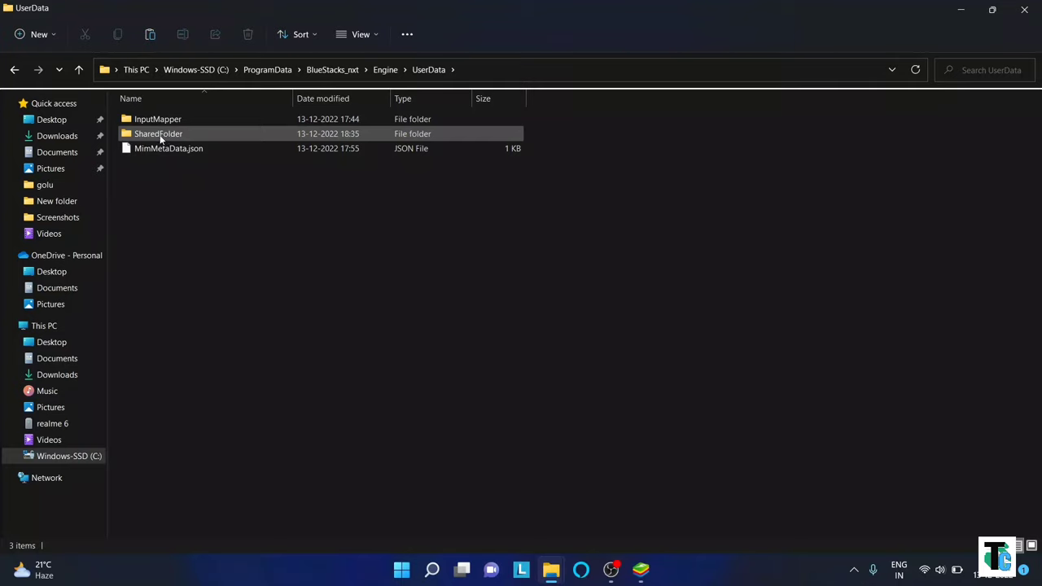
pyautogui.doubleClick(219, 135)
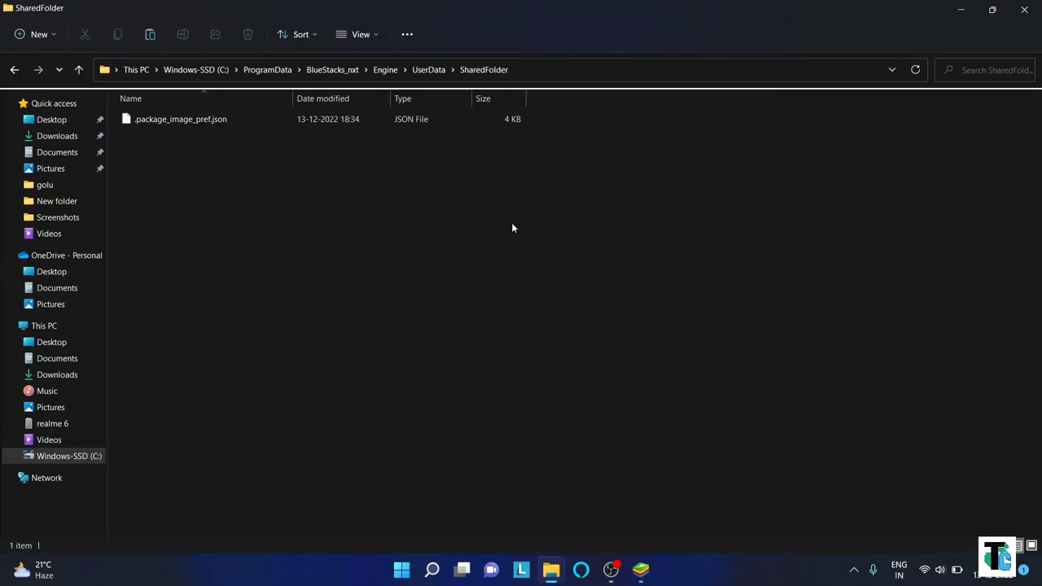
# Transfer the com.dts.freefiremax folder from the FF folder into SharedFolder and close the folder windows
pyautogui.moveTo(551, 569)
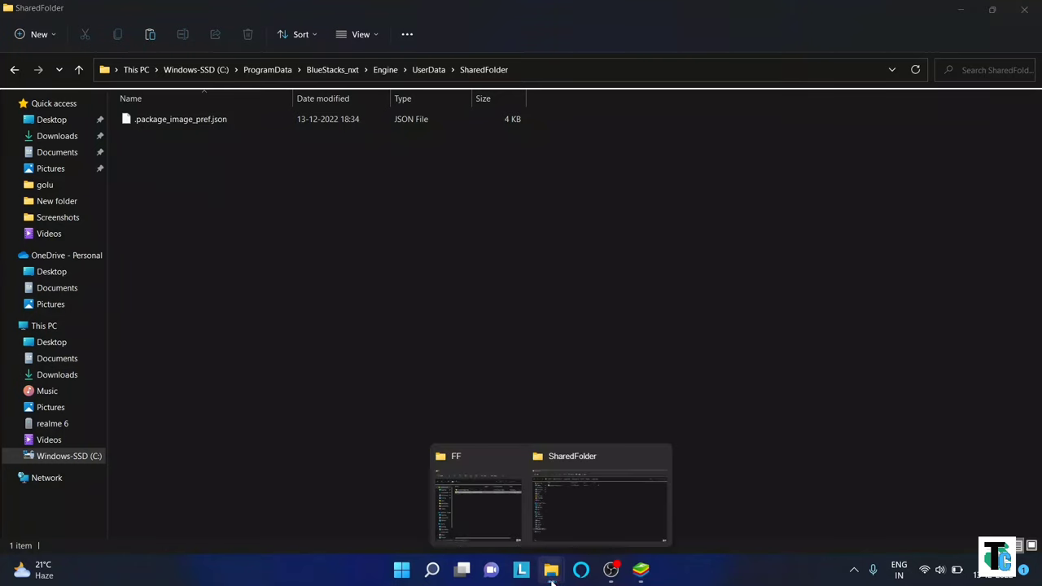
pyautogui.click(485, 498)
pyautogui.moveTo(458, 269); pyautogui.dragTo(194, 258)
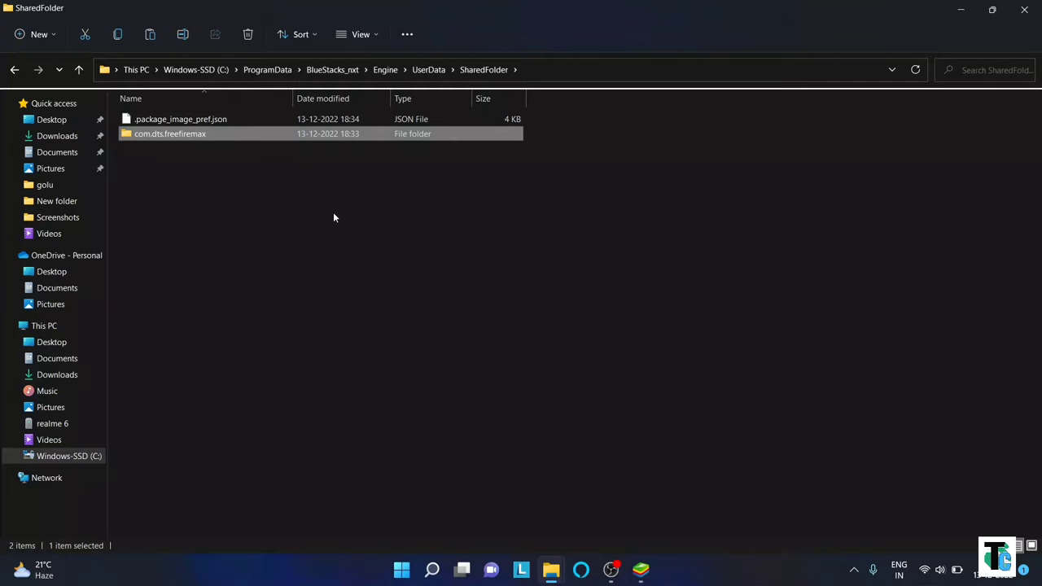
pyautogui.click(1024, 9)
pyautogui.click(790, 142)
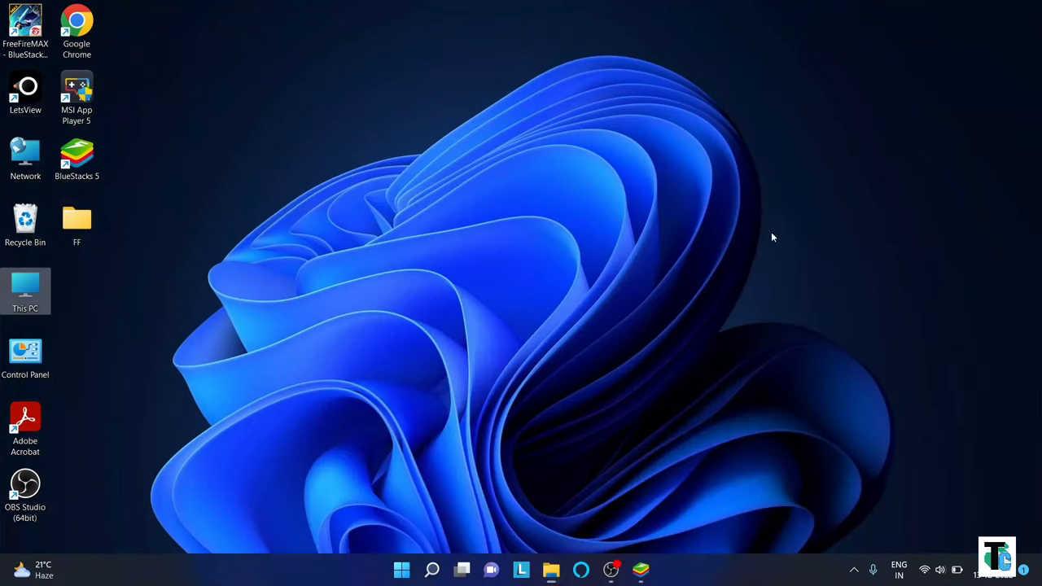
# Switch back to BlueStacks and search the web for "es file explorer" in its Chrome browser
pyautogui.click(641, 571)
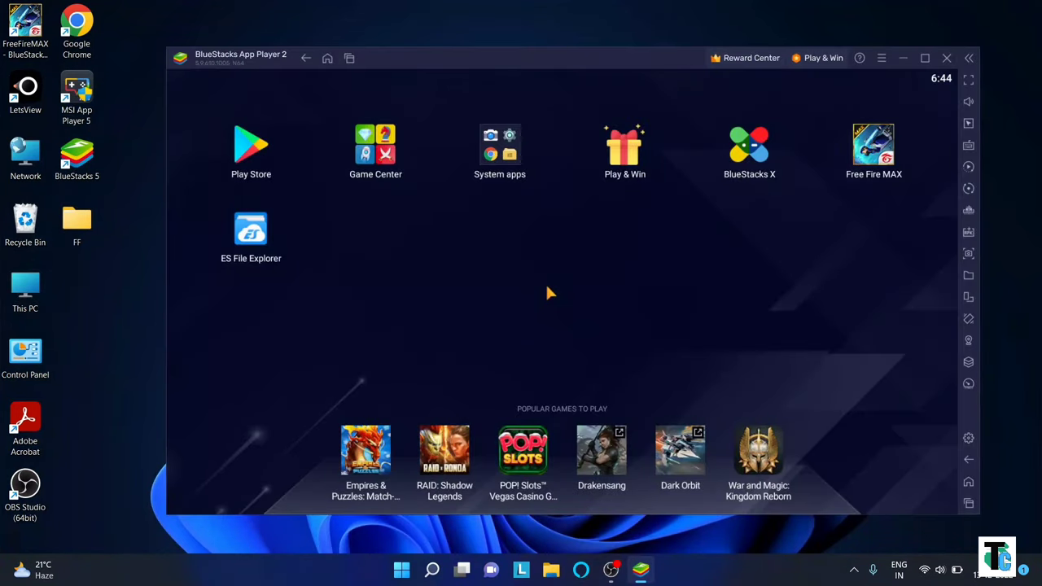
pyautogui.click(498, 152)
pyautogui.click(538, 271)
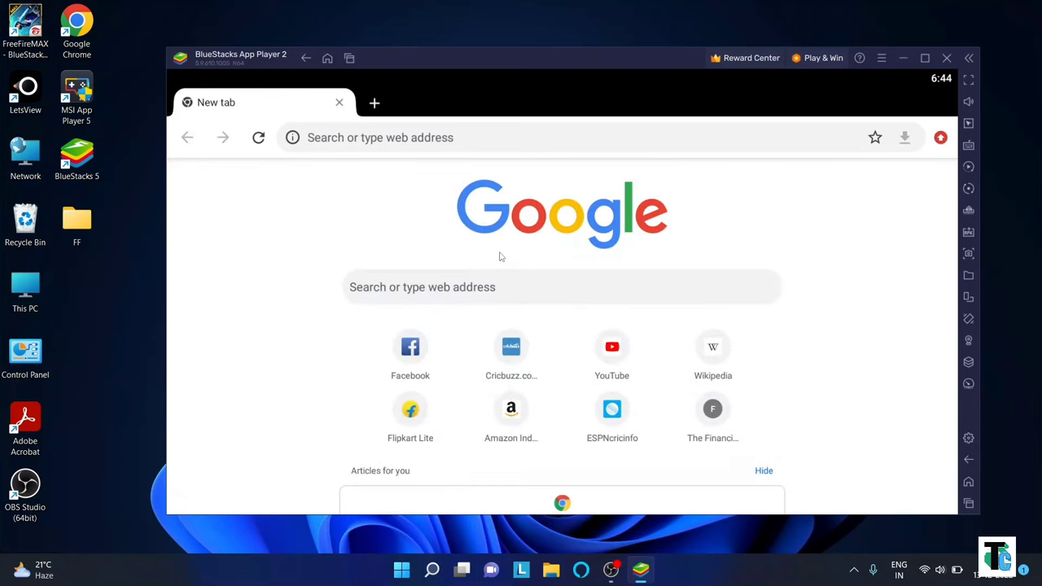
pyautogui.click(386, 139)
pyautogui.write('ES FILE')
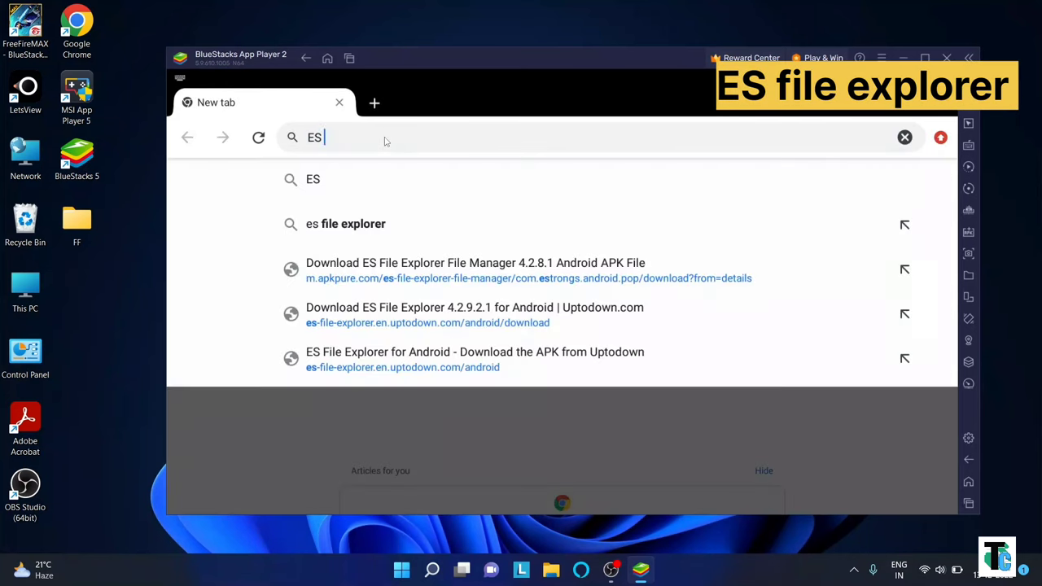
pyautogui.click(416, 189)
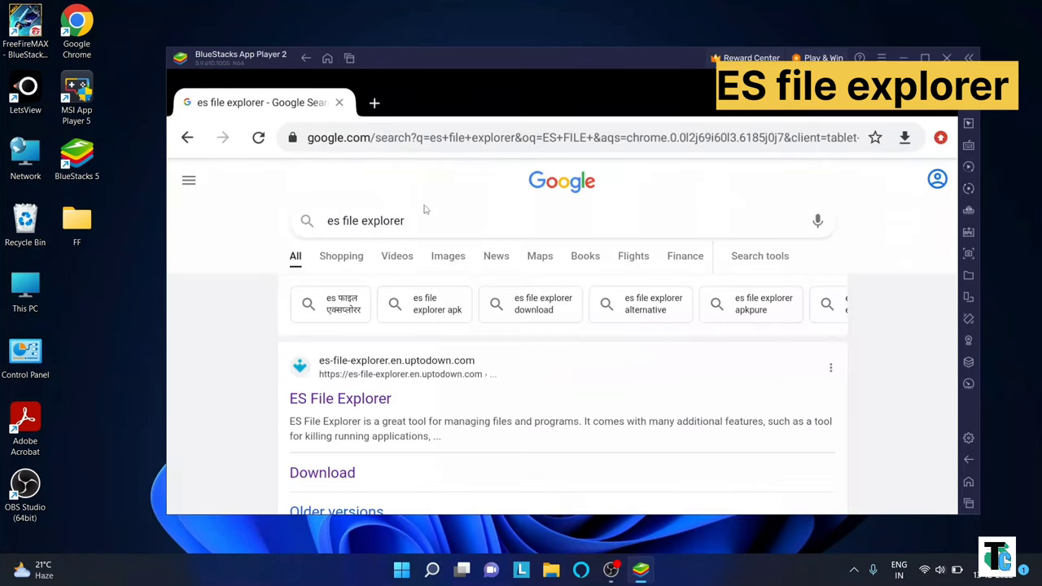
# View the latest-version download of ES File Explorer on its Uptodown page and return to the BlueStacks home screen
pyautogui.click(376, 398)
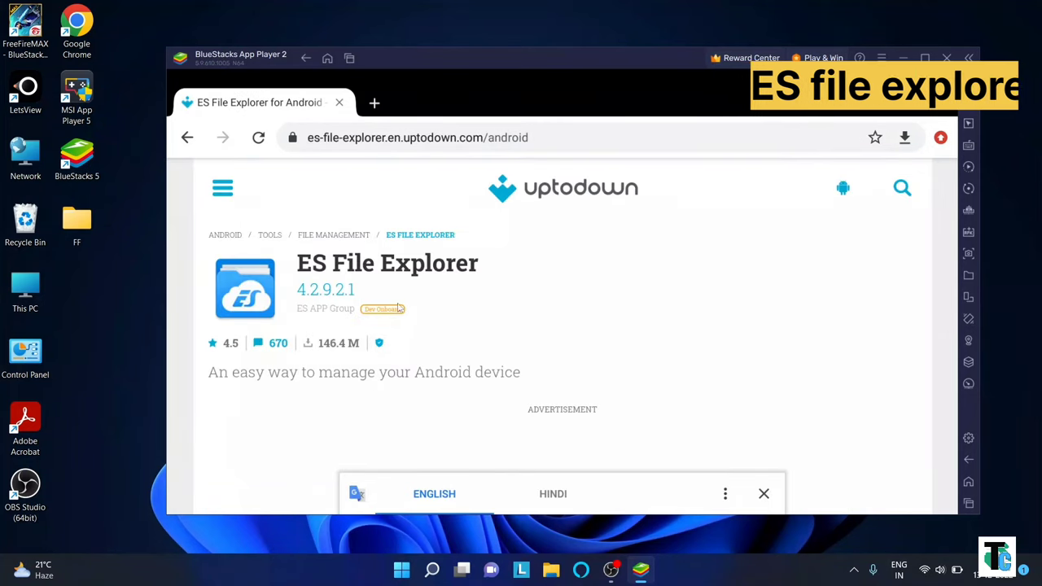
pyautogui.scroll(-5, 301, 289)
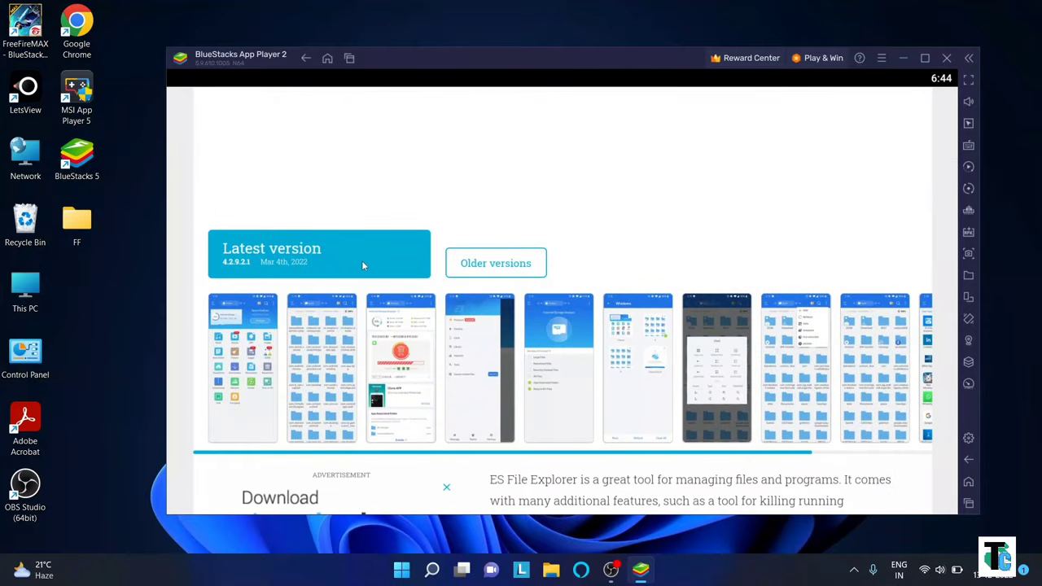
pyautogui.click(305, 58)
pyautogui.click(305, 58)
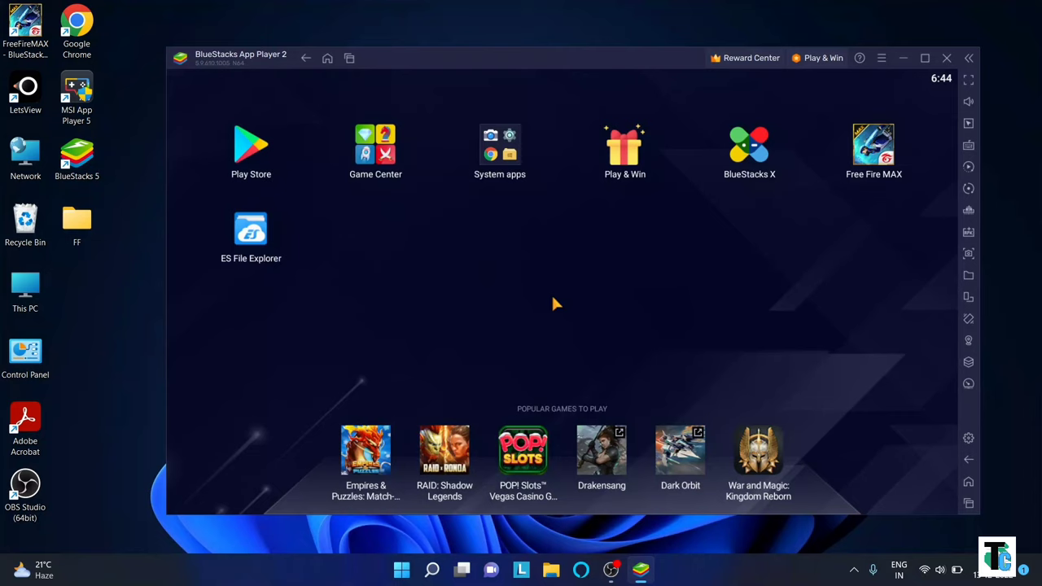
# Launch ES File Explorer, agree to its privacy policy, and get past the introduction to its home page
pyautogui.click(250, 230)
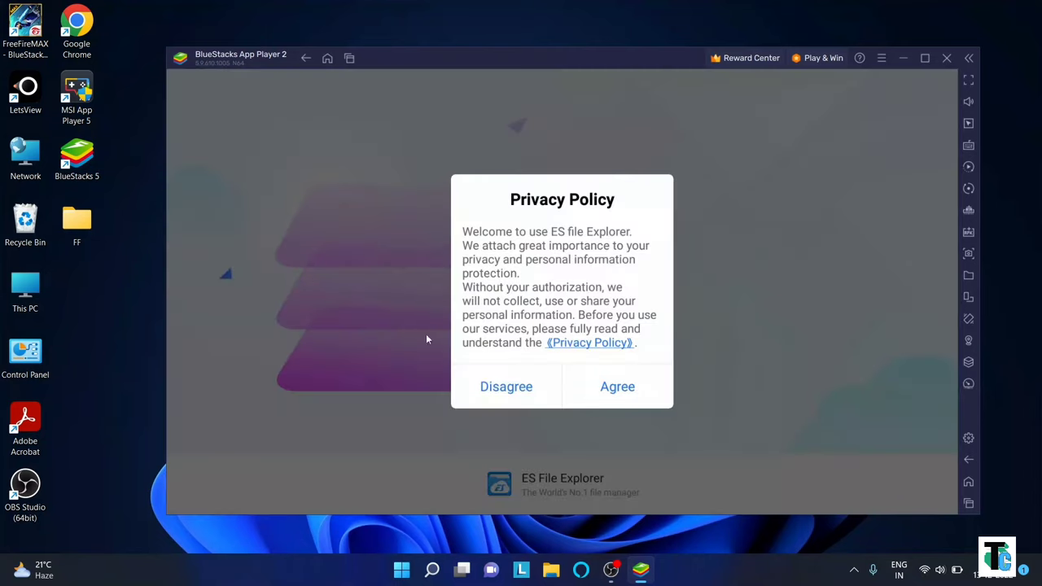
pyautogui.click(616, 389)
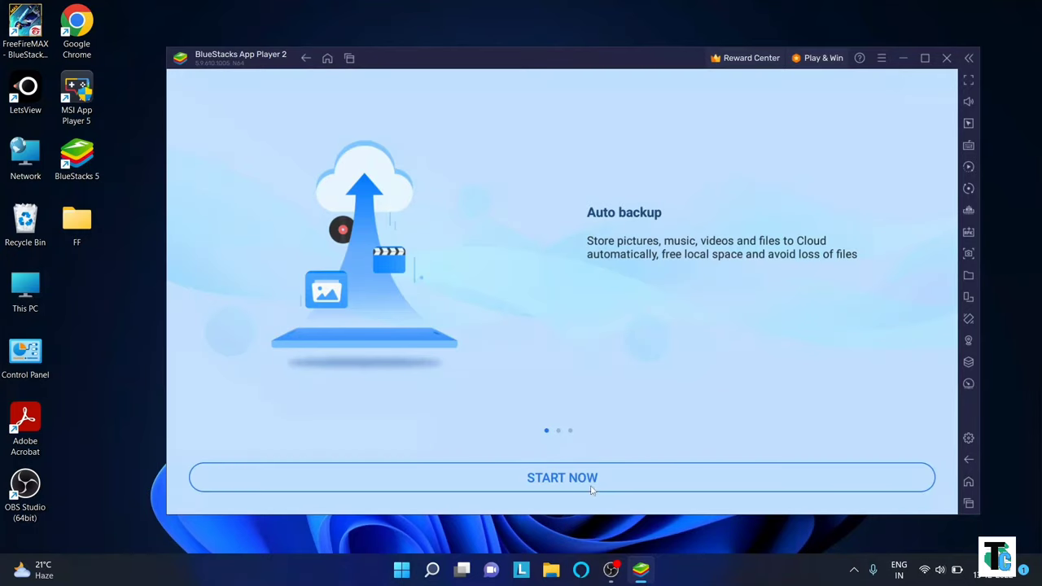
pyautogui.click(591, 485)
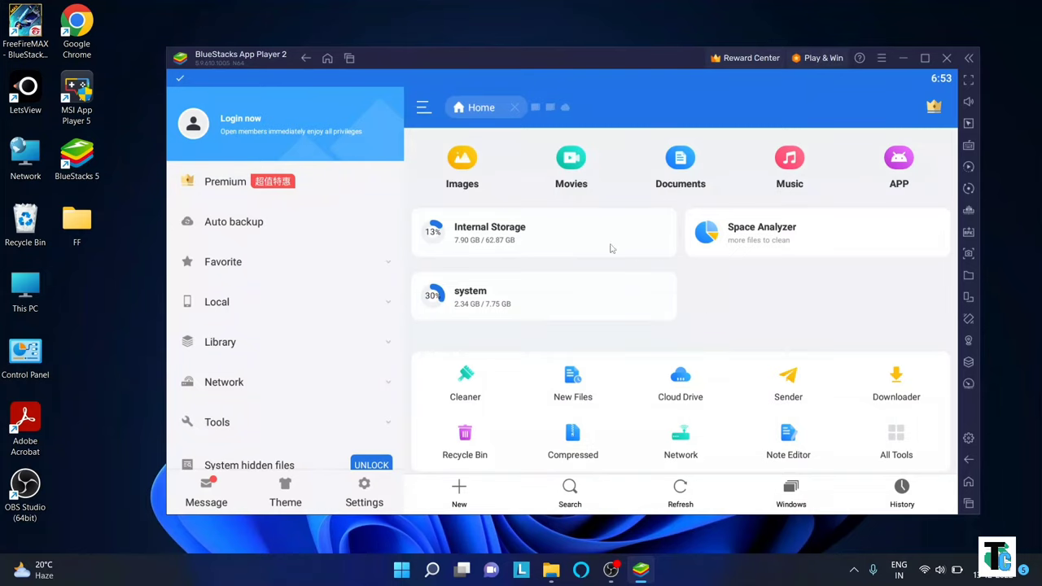
# Browse from Internal Storage to the root directory and open mnt > windows > BstSharedFolder
pyautogui.click(572, 244)
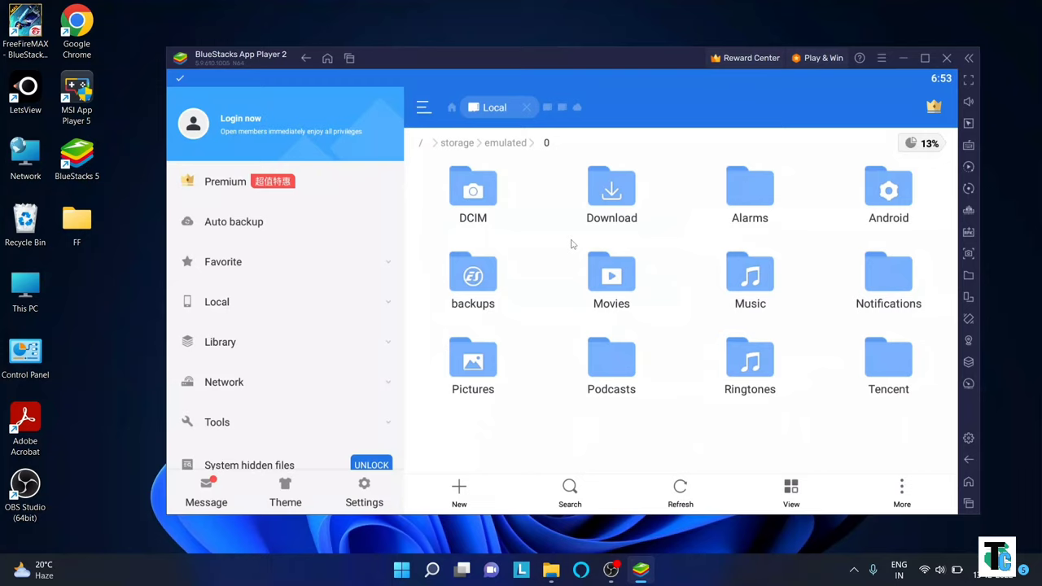
pyautogui.click(422, 145)
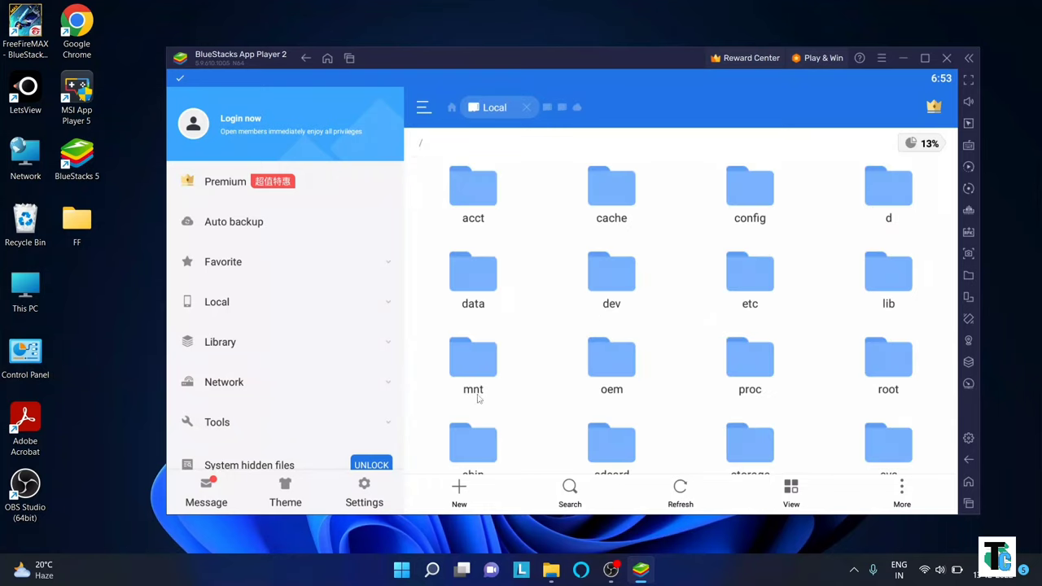
pyautogui.click(468, 355)
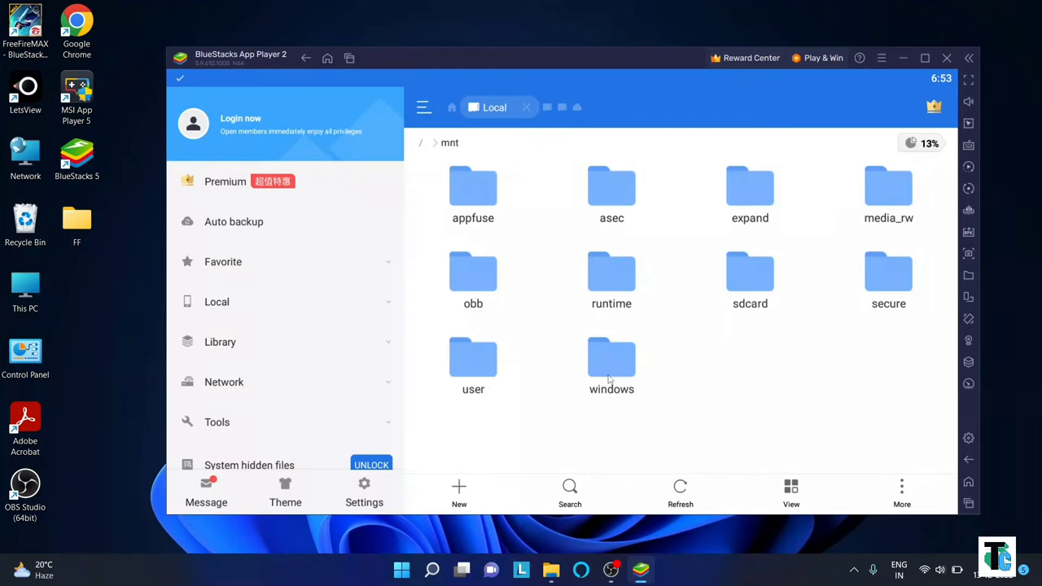
pyautogui.click(597, 357)
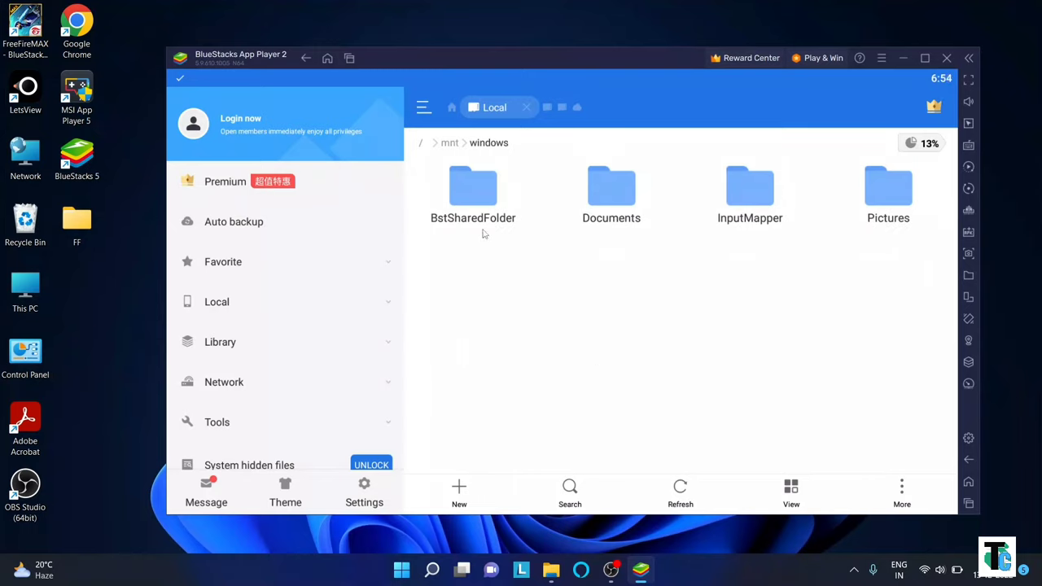
pyautogui.click(461, 185)
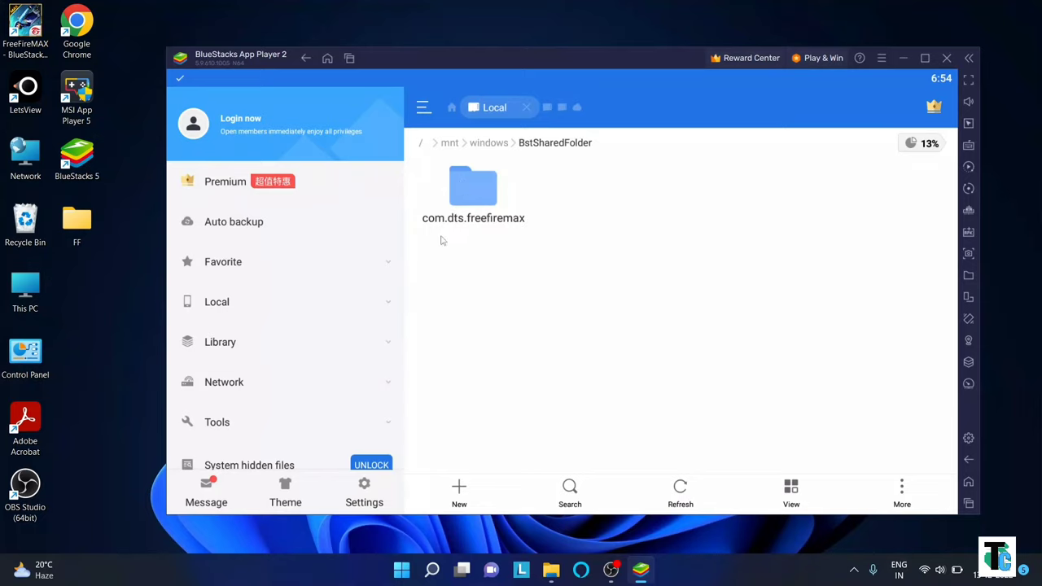
# Move the com.dts.freefiremax folder from BstSharedFolder to /storage/emulated/0/Android/obb and dismiss the Windows notifications
pyautogui.click(477, 194)
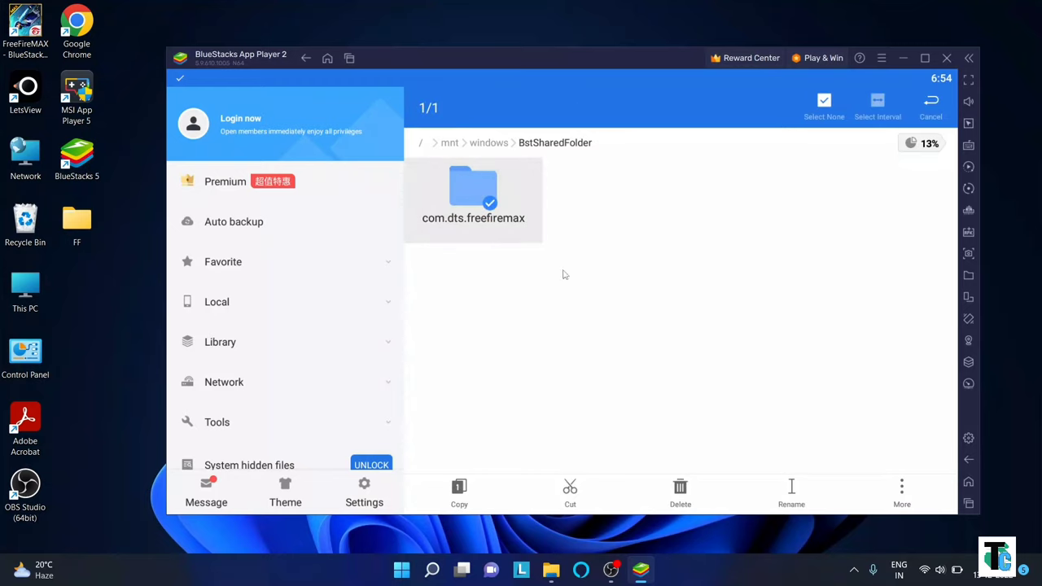
pyautogui.click(900, 498)
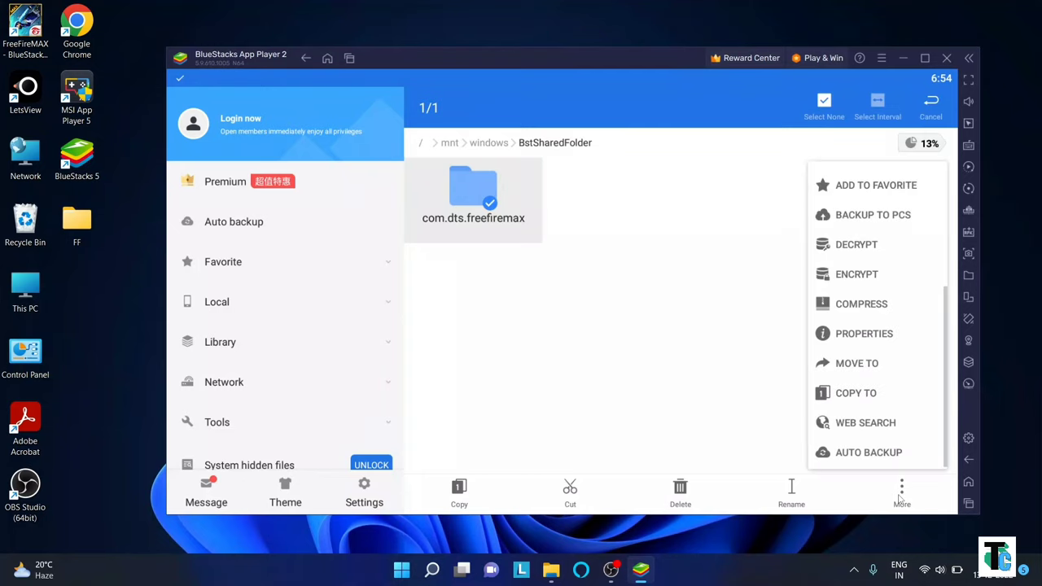
pyautogui.click(858, 366)
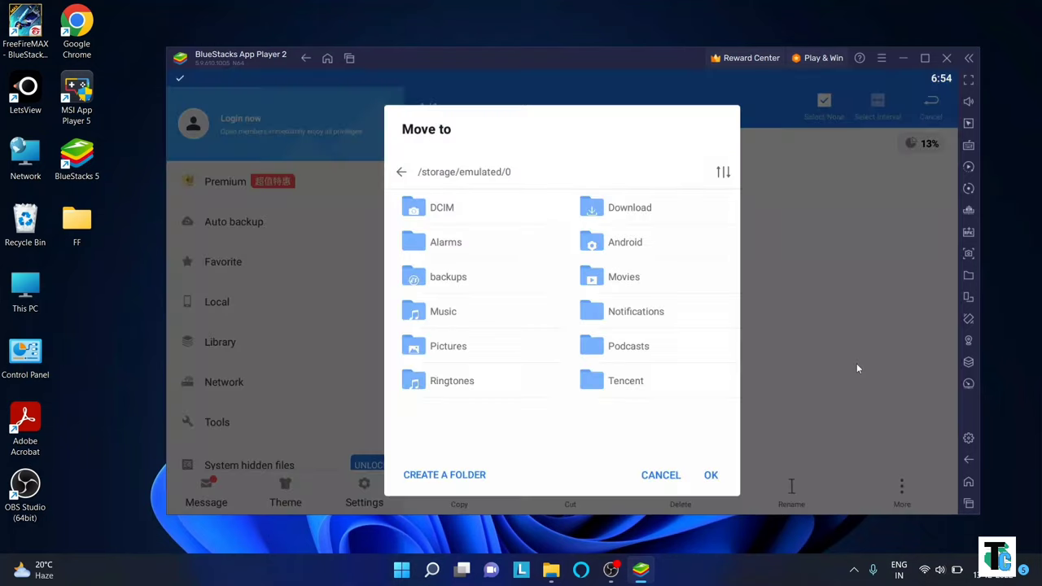
pyautogui.click(617, 247)
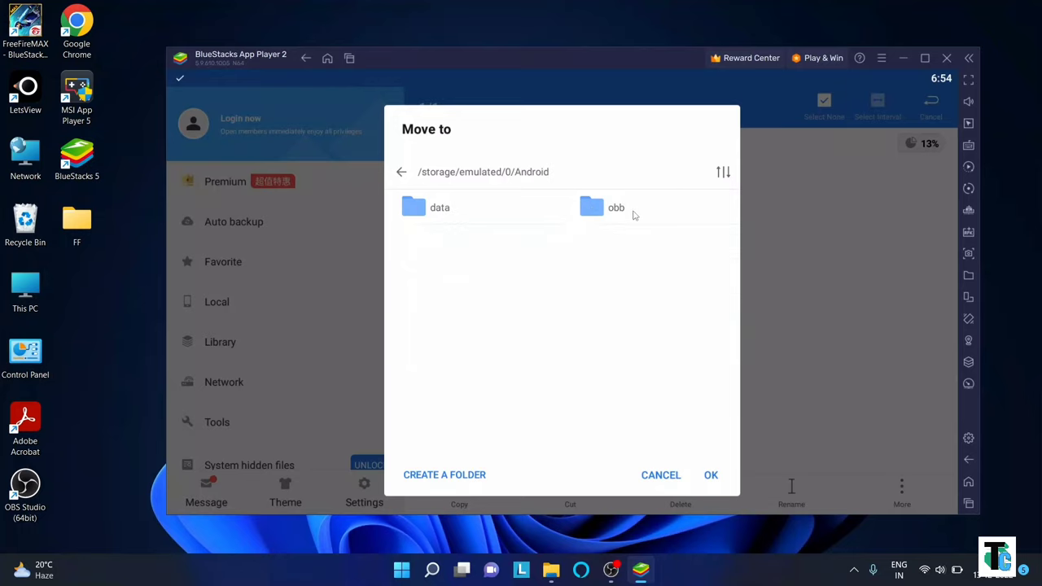
pyautogui.click(634, 215)
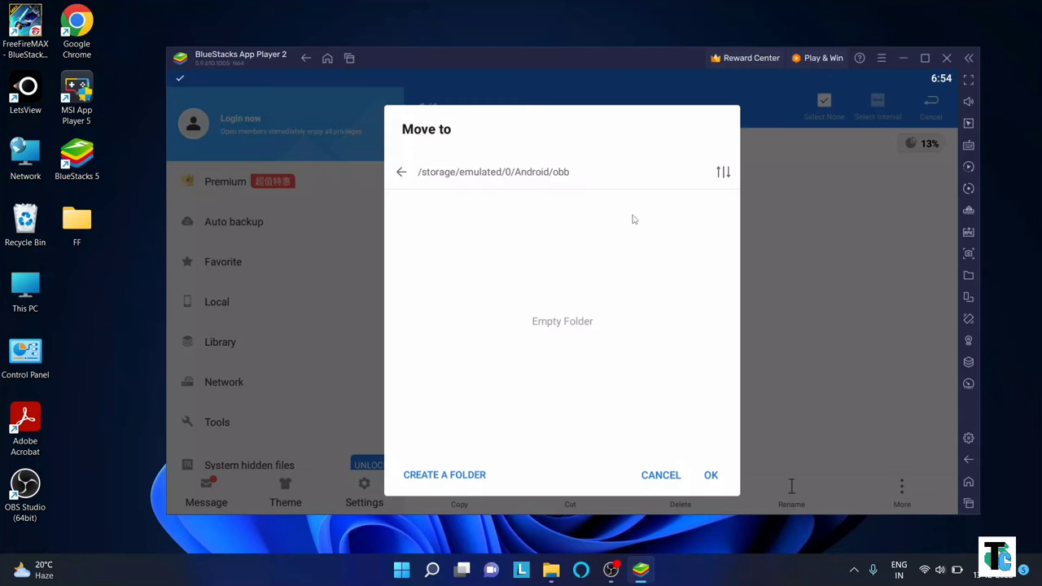
pyautogui.click(711, 476)
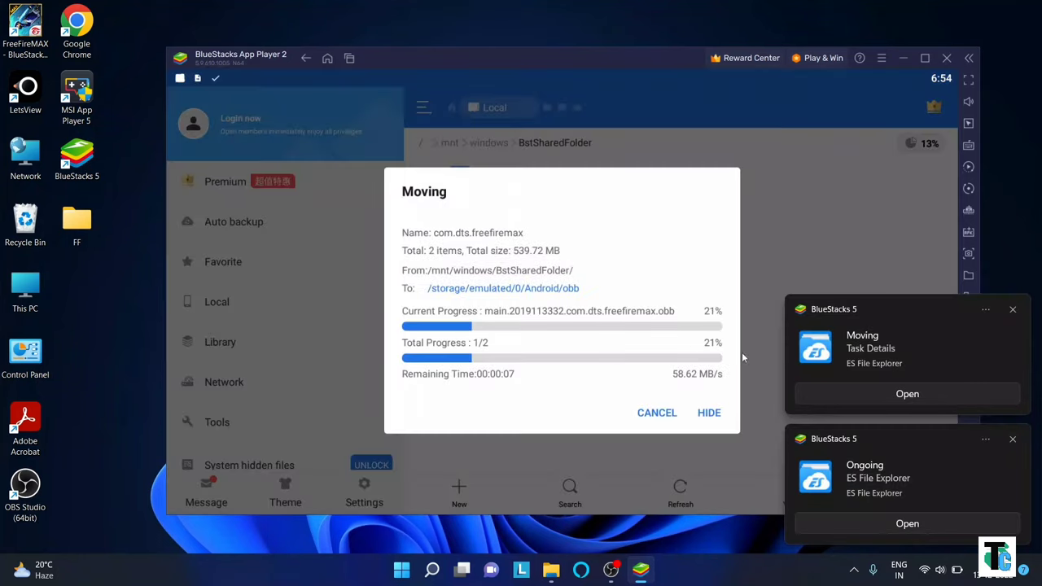
pyautogui.click(1012, 309)
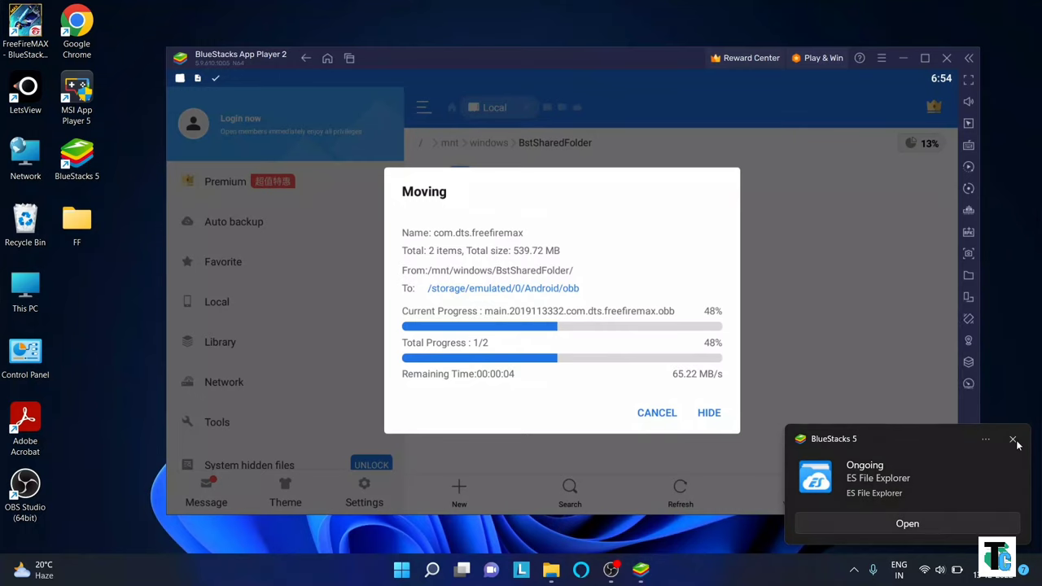
pyautogui.click(1012, 438)
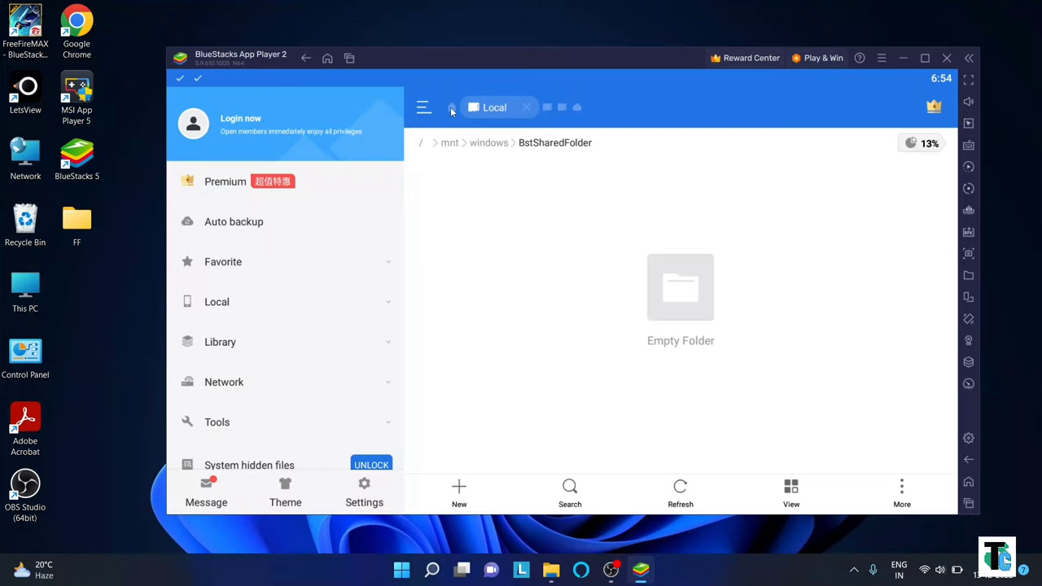
# Check Internal Storage > Android > obb for the moved folder, and exit ES File Explorer to the BlueStacks home screen
pyautogui.click(452, 109)
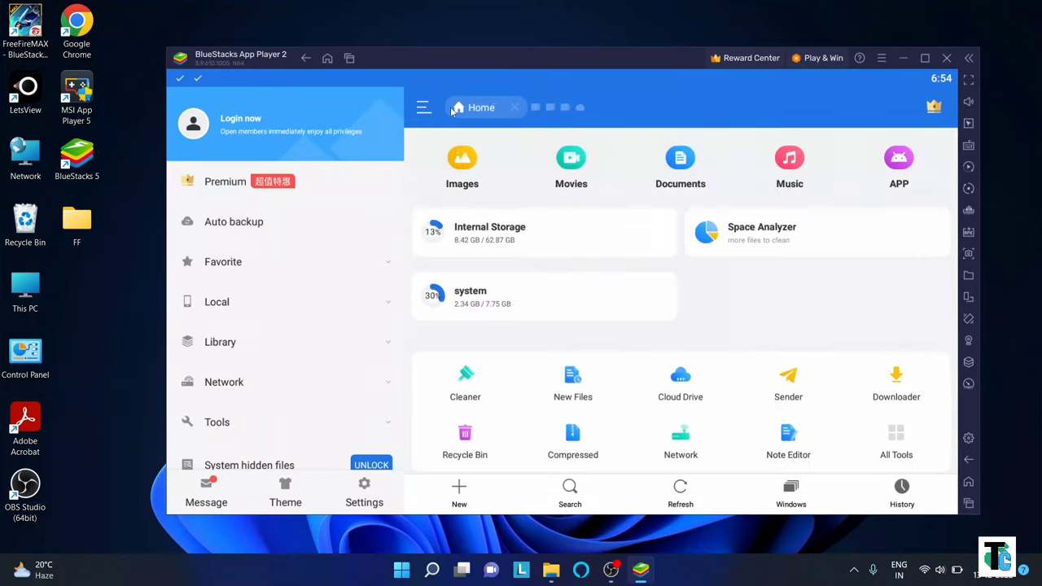
pyautogui.click(559, 242)
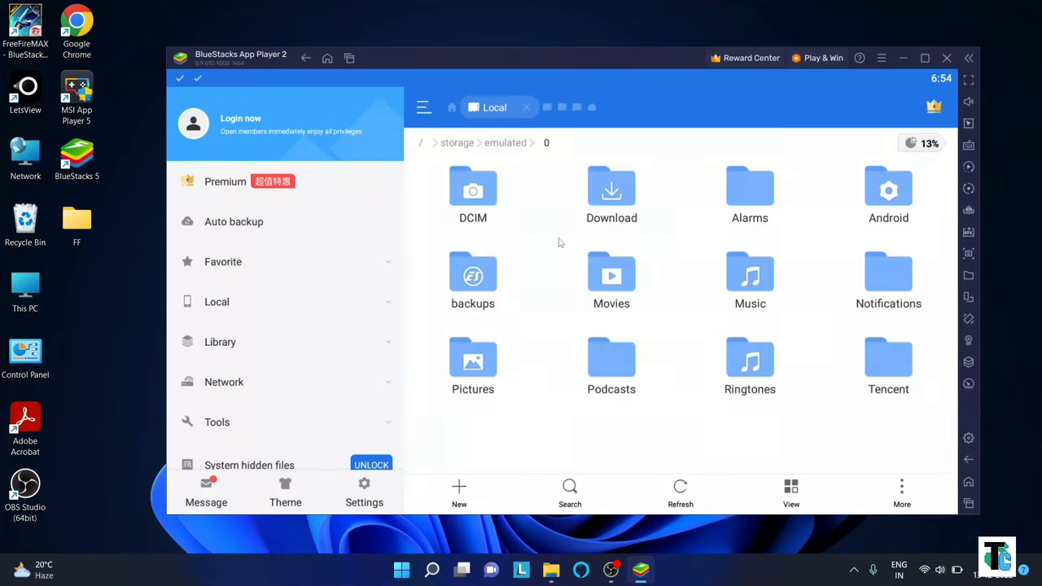
pyautogui.click(890, 202)
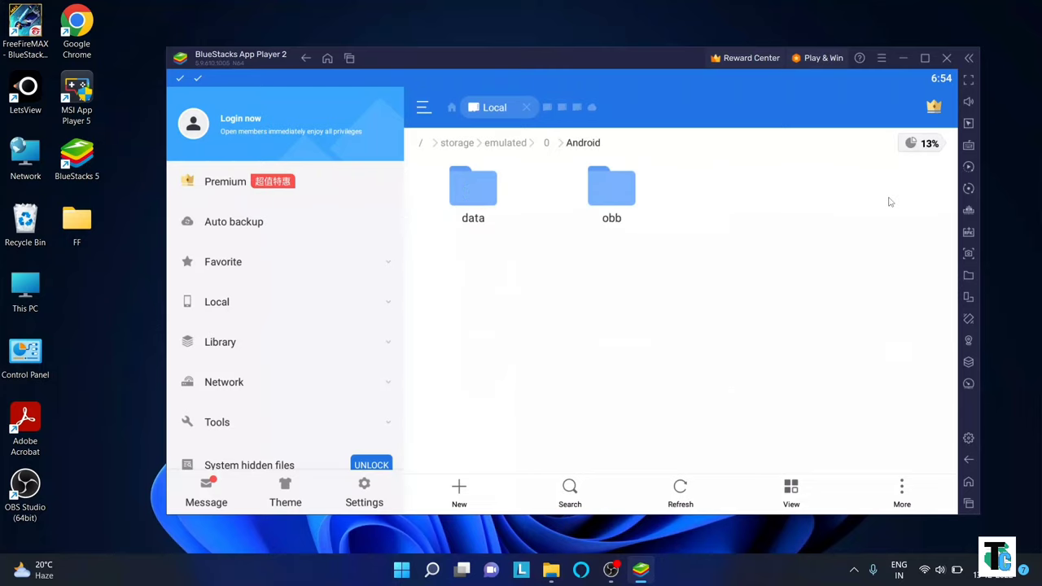
pyautogui.click(613, 197)
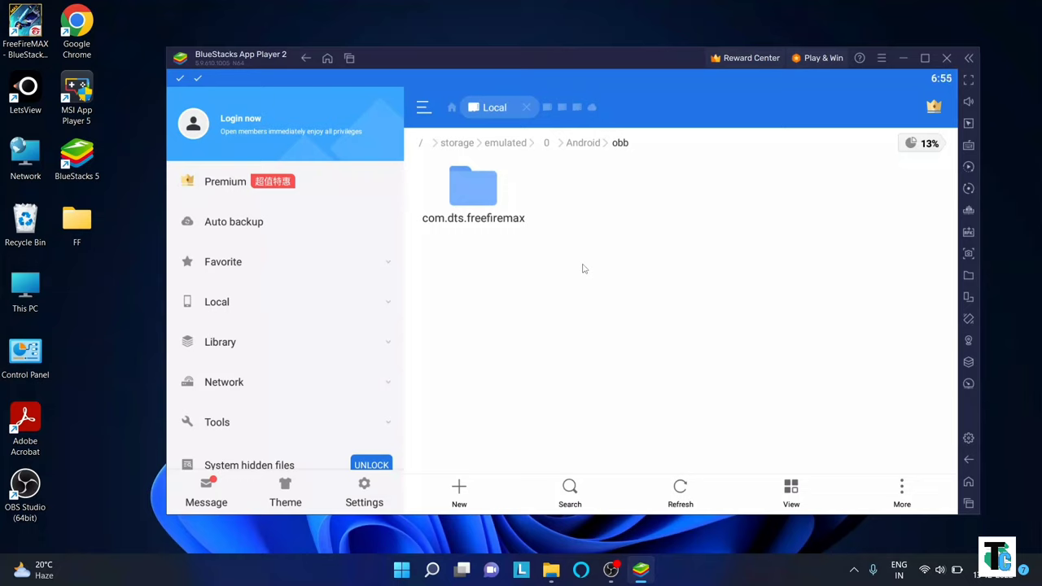
pyautogui.press('Escape')
pyautogui.press('Escape')
pyautogui.press('Escape')
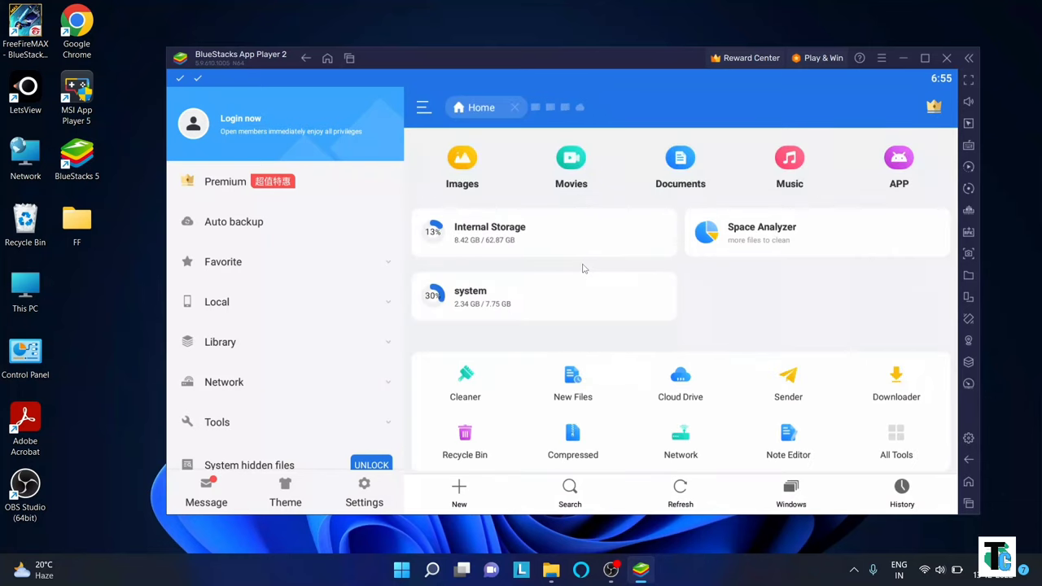
pyautogui.press('Escape')
pyautogui.press('Escape')
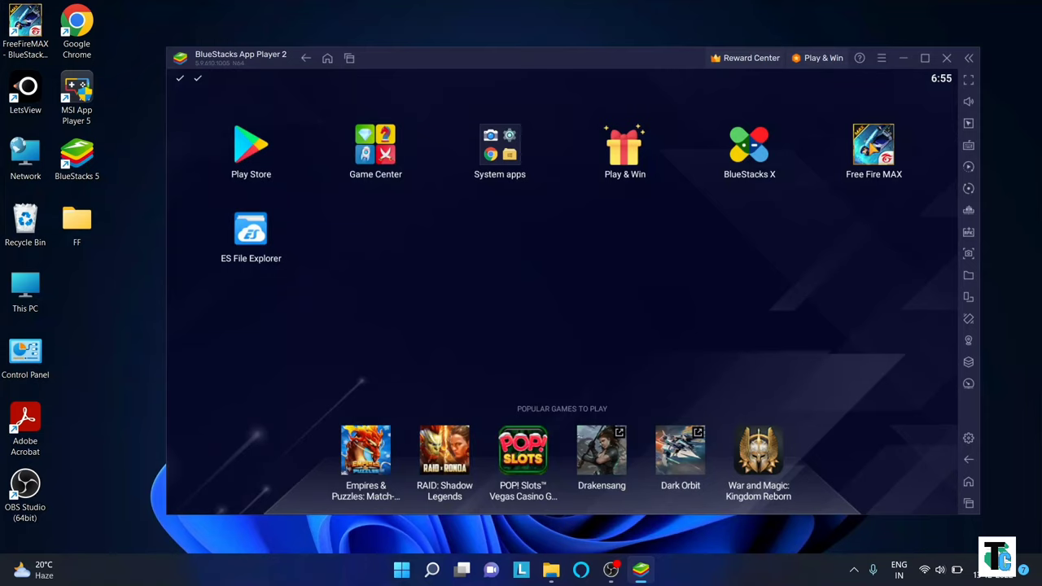
# Launch Free Fire MAX, confirm its access description and allow it to access photos, media and files
pyautogui.click(871, 148)
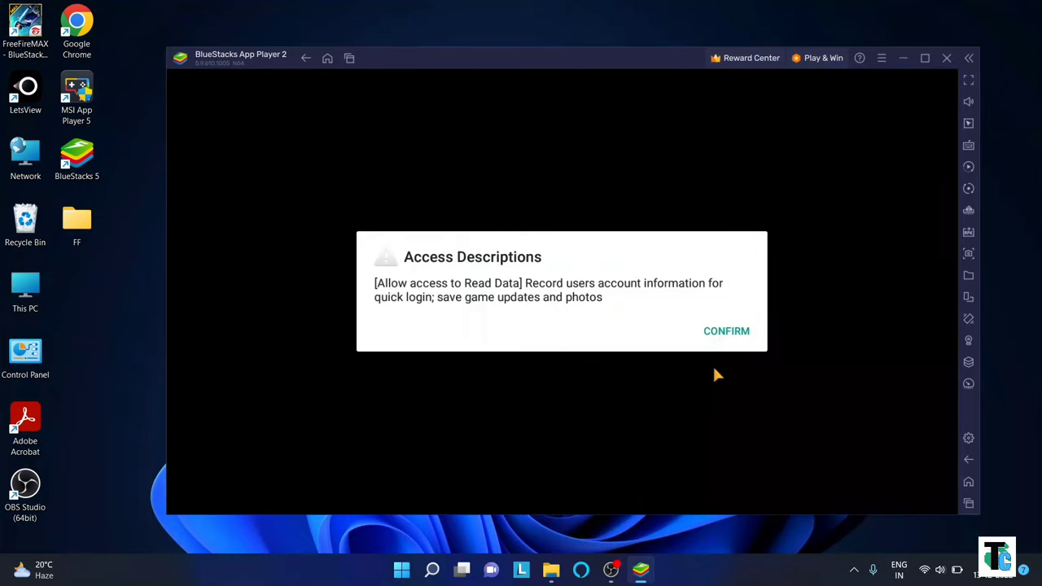
pyautogui.click(734, 333)
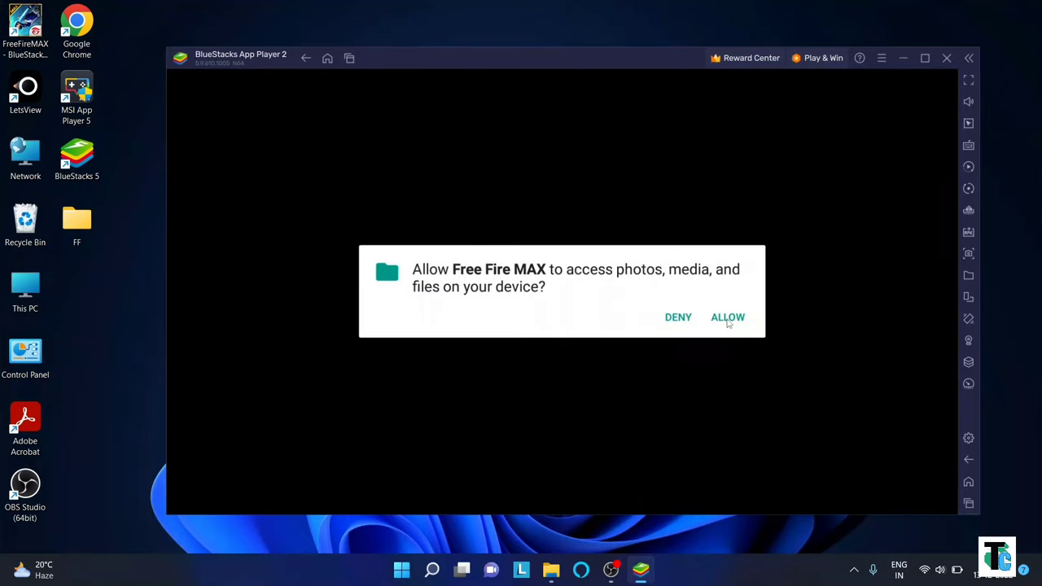
pyautogui.click(727, 319)
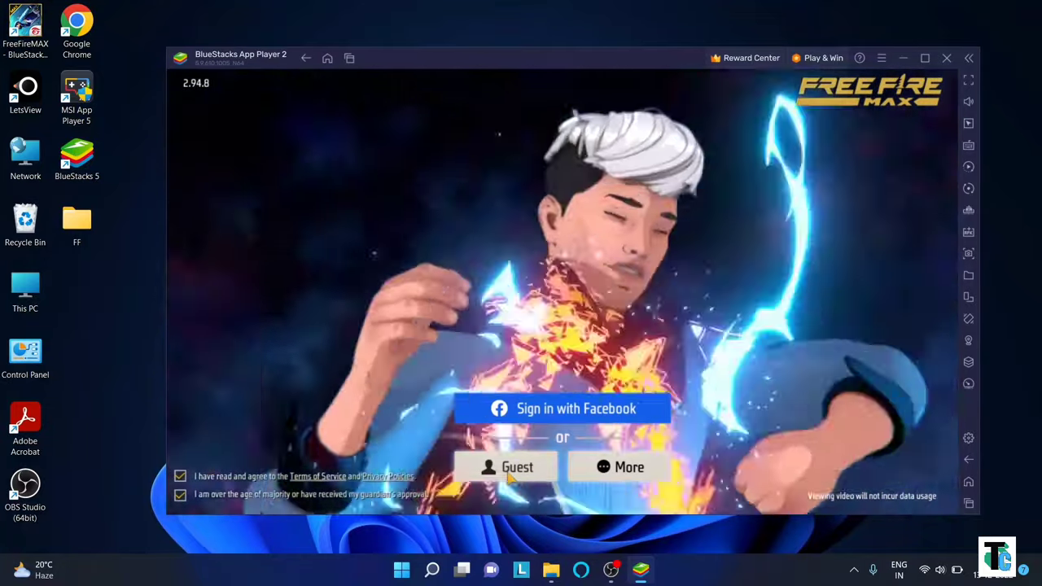
# Sign in to Free Fire MAX as a guest and enter the lobby as a Beginner with the suggested player name
pyautogui.click(510, 472)
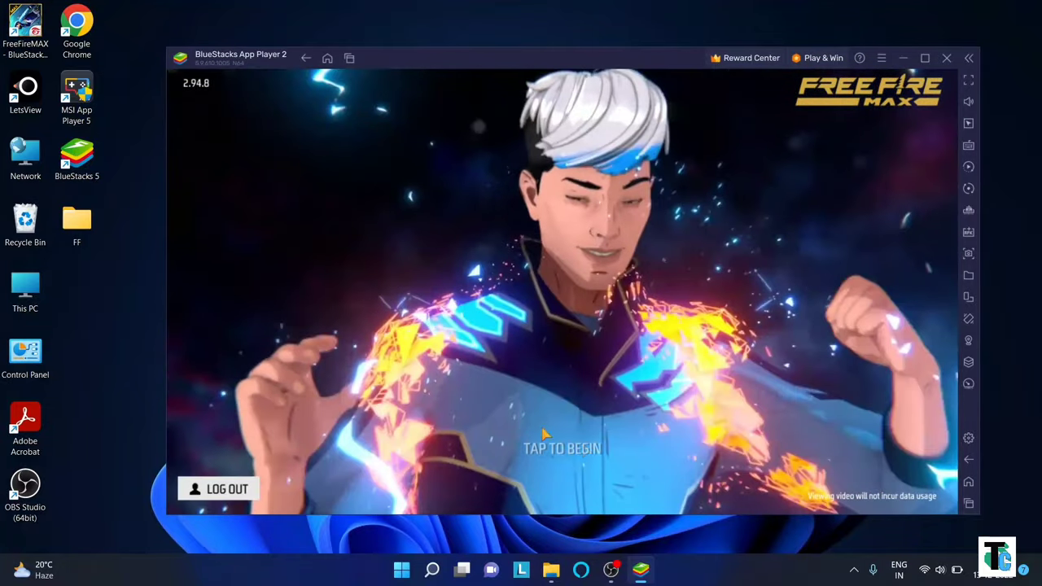
pyautogui.click(546, 379)
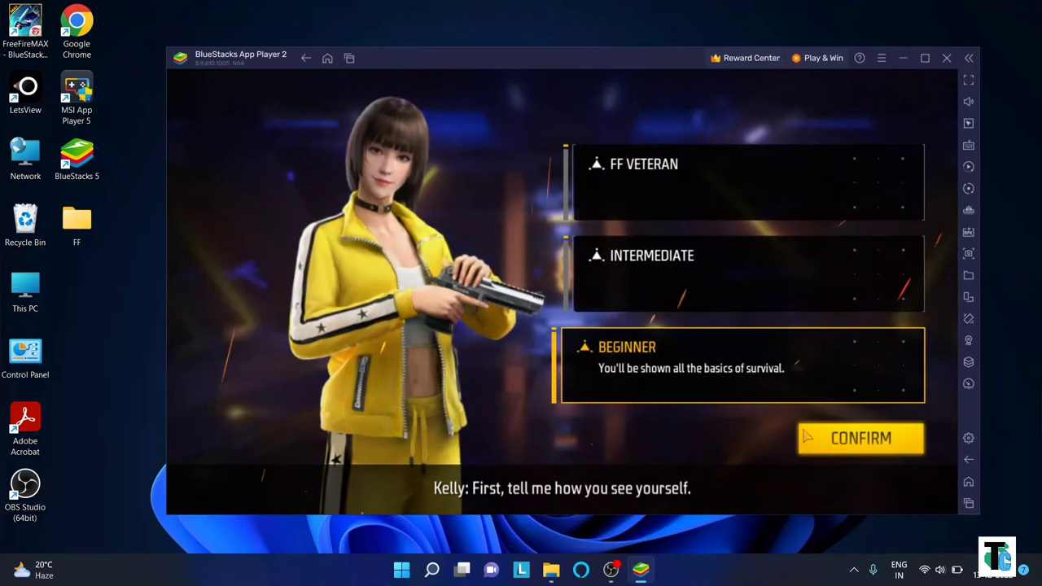
pyautogui.click(822, 439)
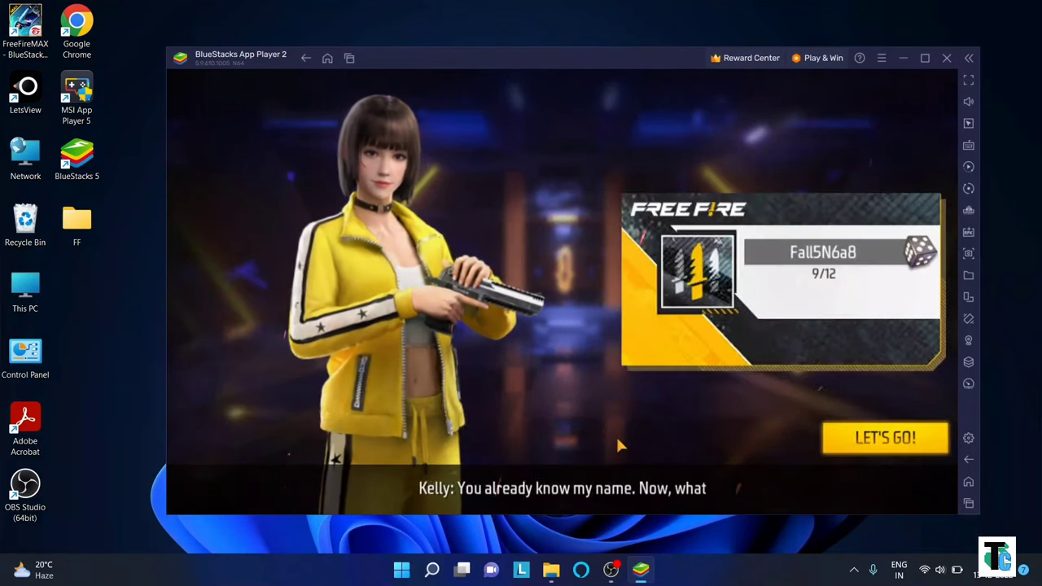
pyautogui.click(825, 434)
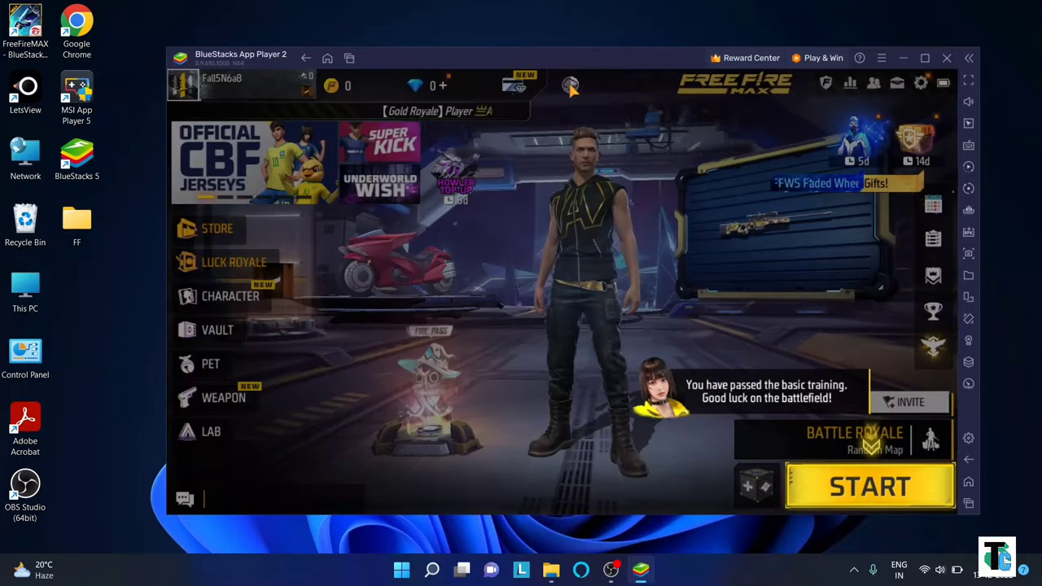